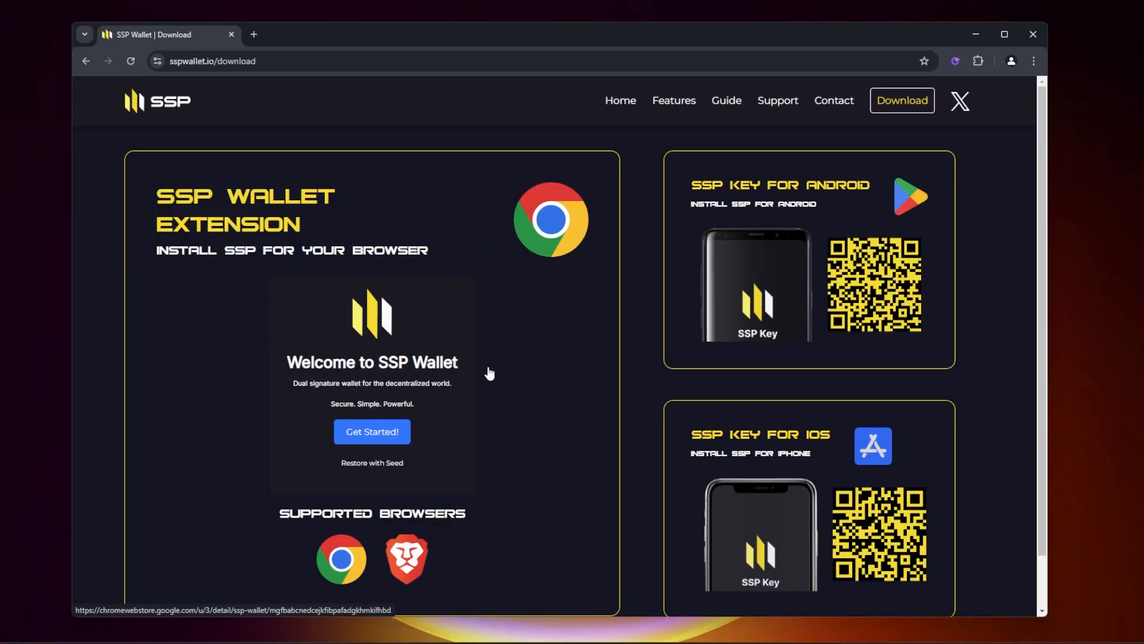
# Step: Install the SSP Wallet extension from the Chrome Web Store, starting from the supported browsers on the download page
pyautogui.scroll(-1, 489, 374)
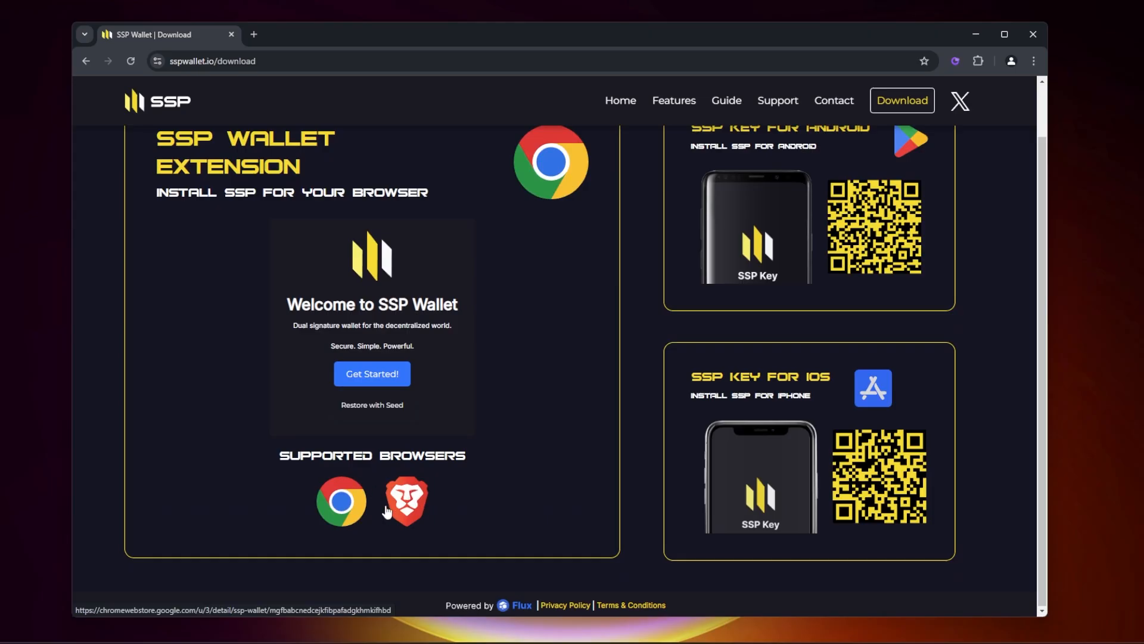
pyautogui.click(351, 504)
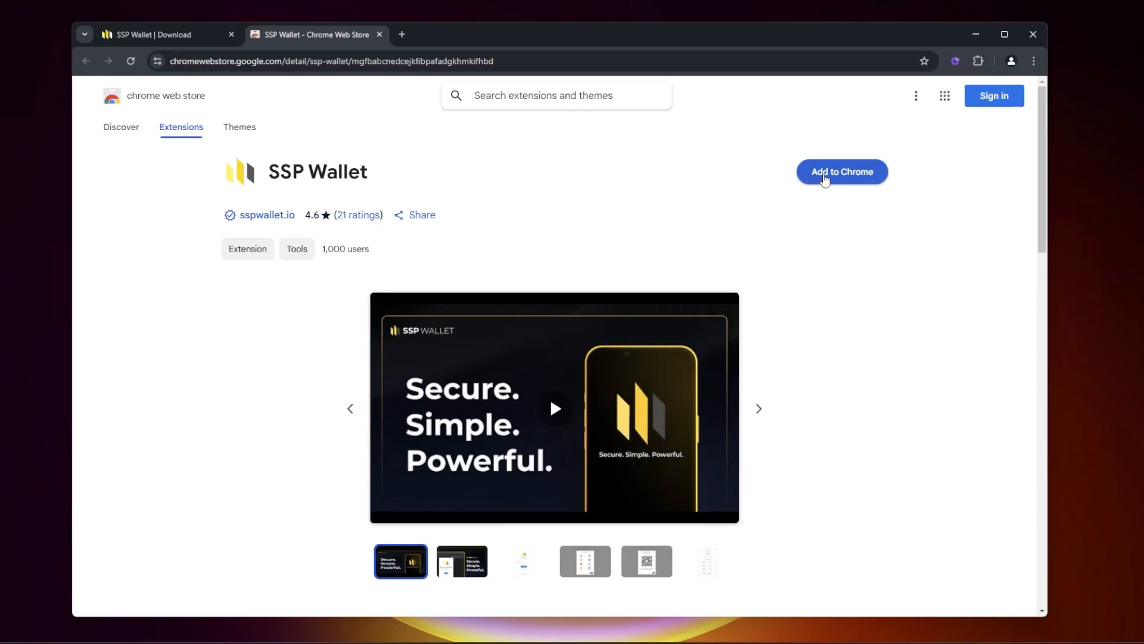
pyautogui.click(827, 176)
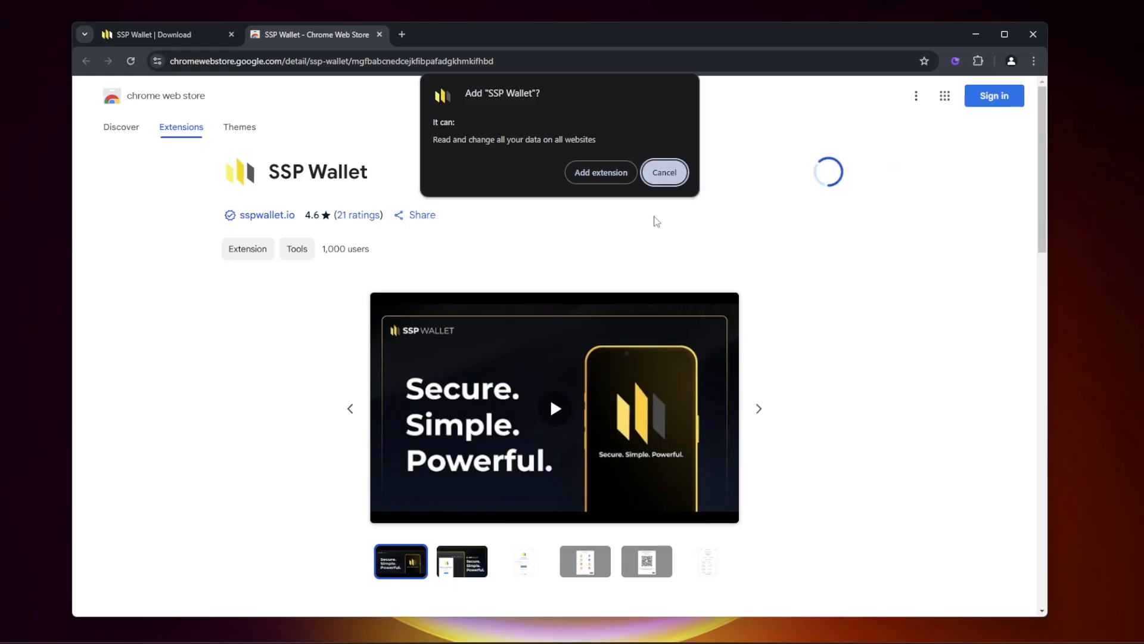
pyautogui.click(600, 176)
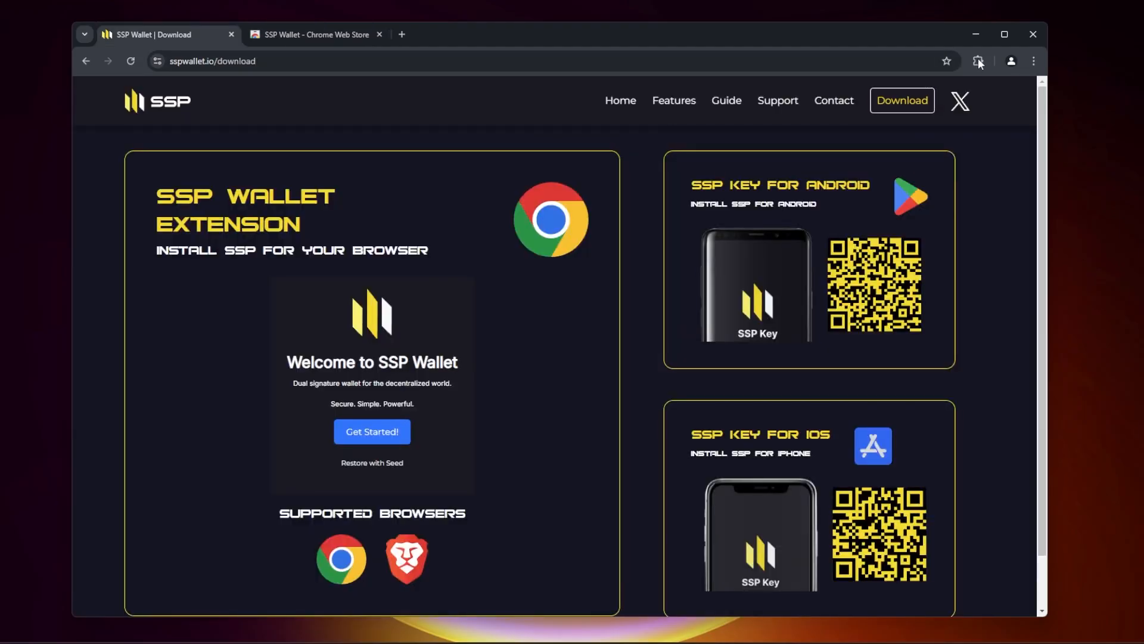
# Step: Pin the SSP Wallet extension in the browser and start its Get Started setup
pyautogui.click(979, 63)
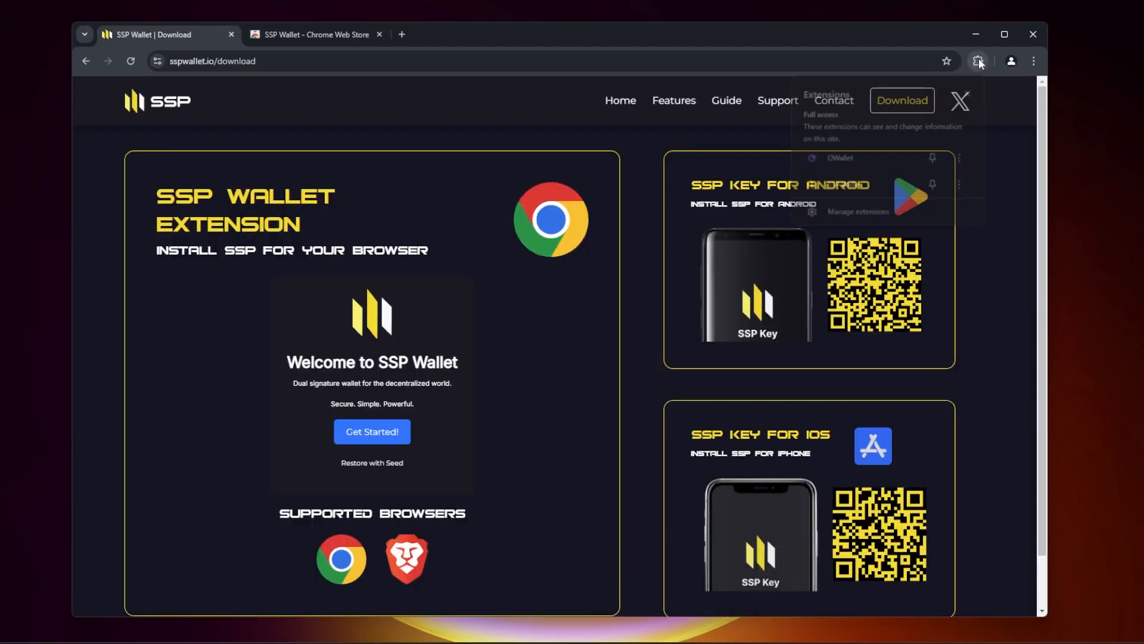
pyautogui.click(935, 185)
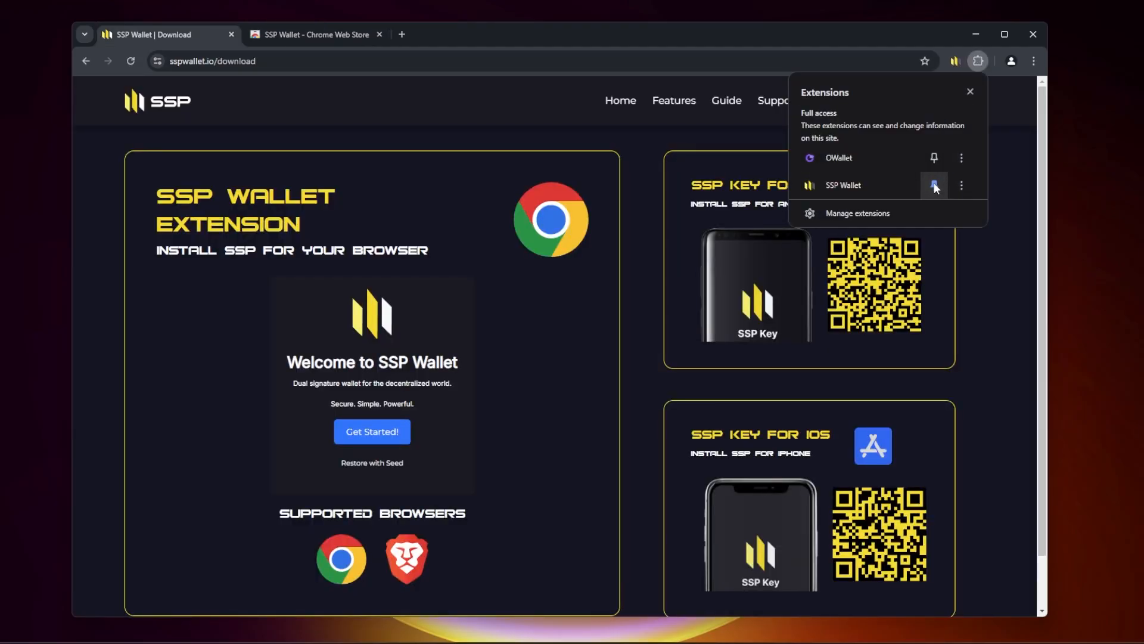
pyautogui.click(956, 62)
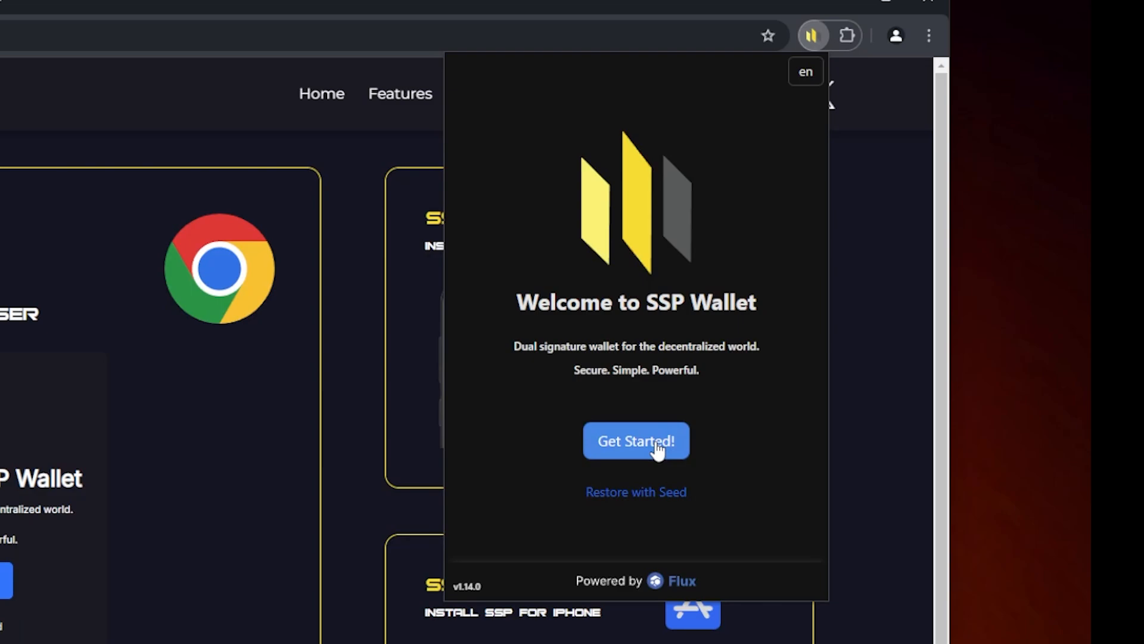
pyautogui.click(847, 339)
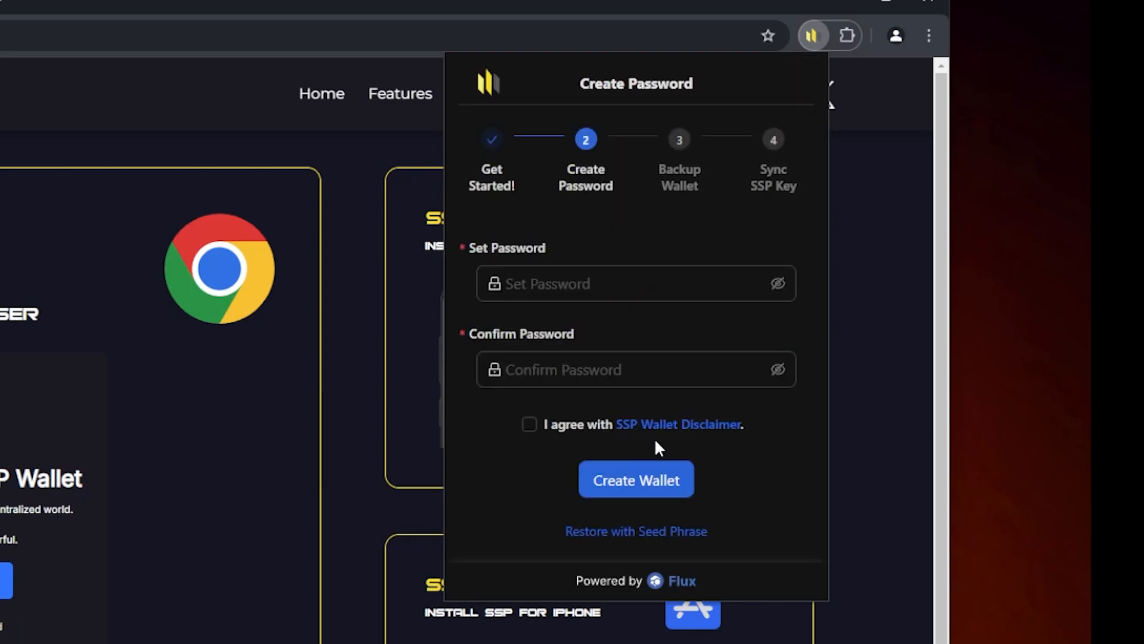
# Step: Set and confirm the wallet password, agree with the SSP Wallet Disclaimer and proceed with creating the wallet
pyautogui.click(757, 233)
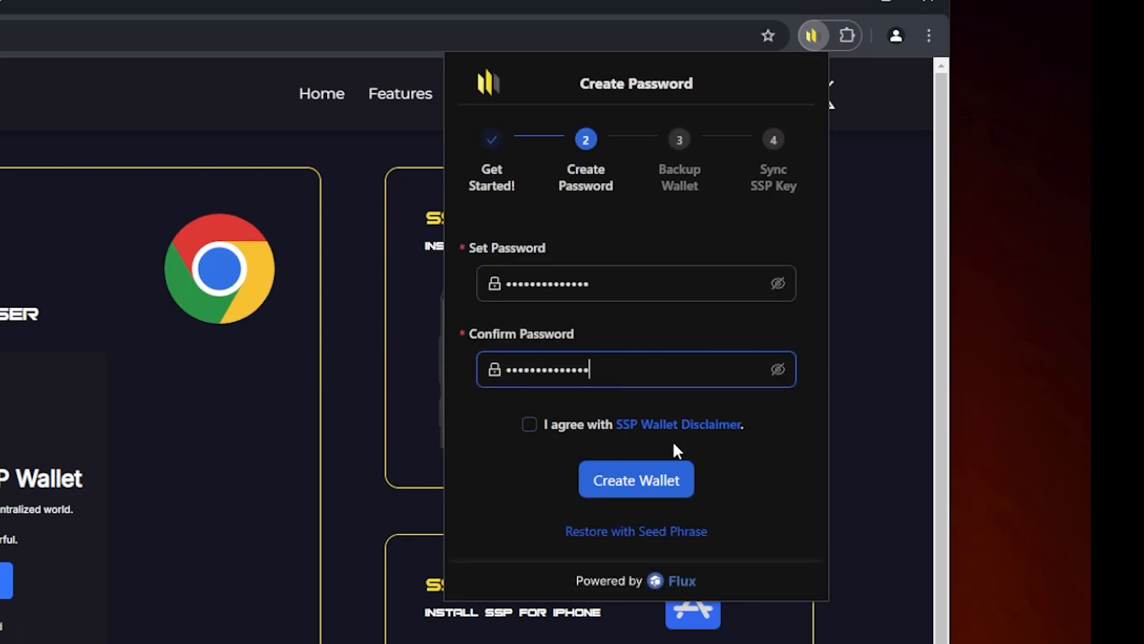
pyautogui.click(529, 424)
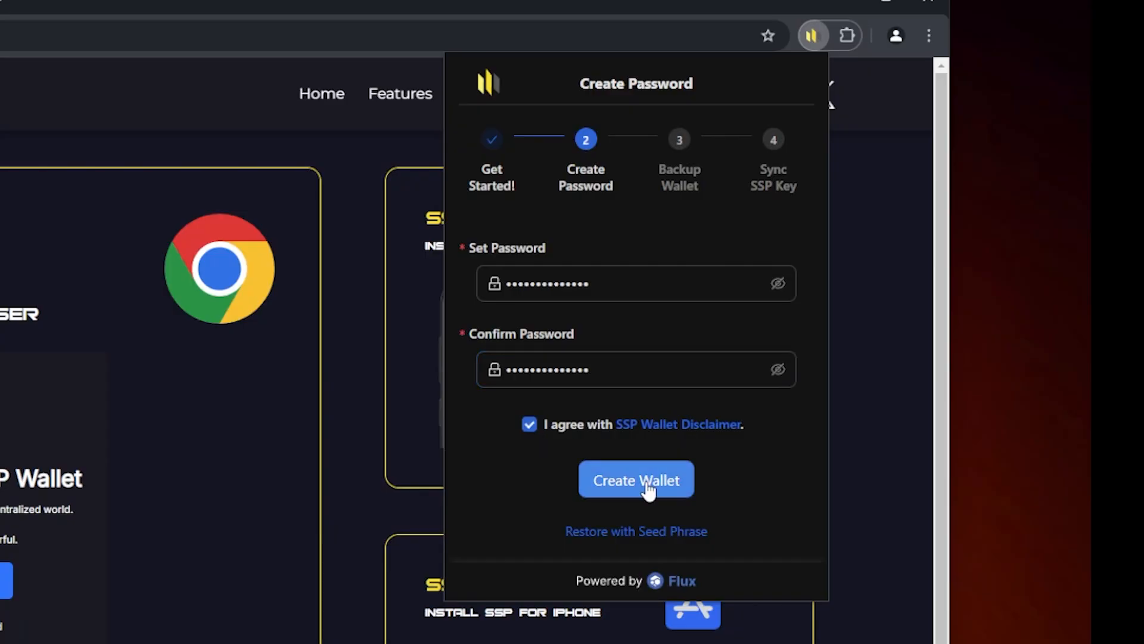
pyautogui.click(646, 486)
# Step: Reveal the mnemonic wallet seed phrase for backup
pyautogui.scroll(-2, 671, 333)
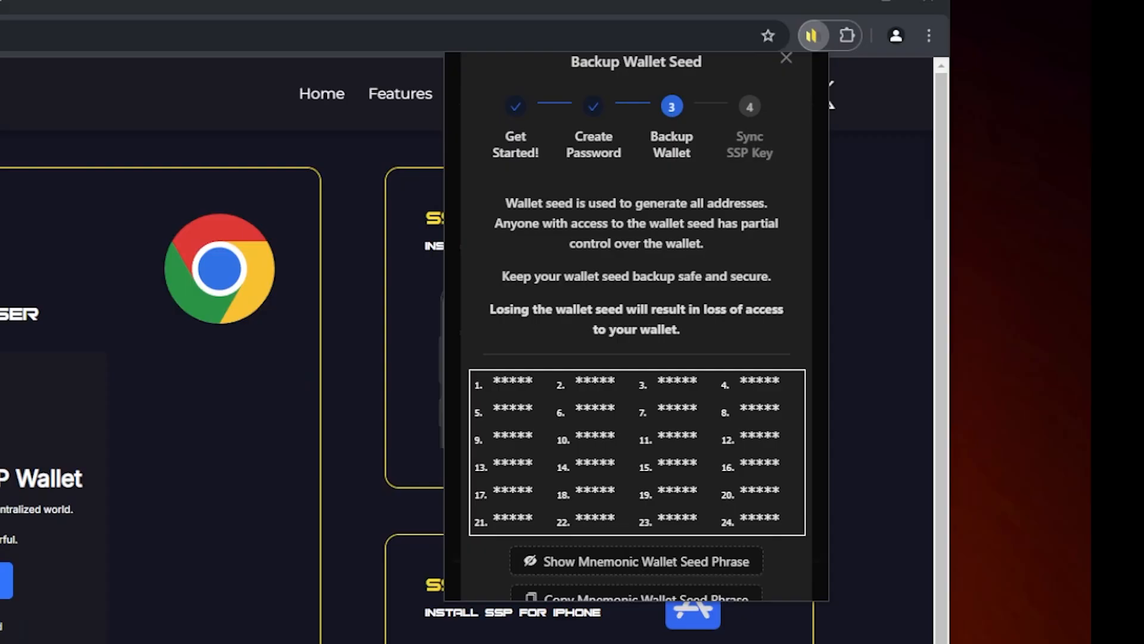
pyautogui.click(647, 562)
pyautogui.scroll(-3, 542, 392)
# Step: Copy all three parts of the mnemonic wallet seed phrase and finish the copying
pyautogui.click(632, 415)
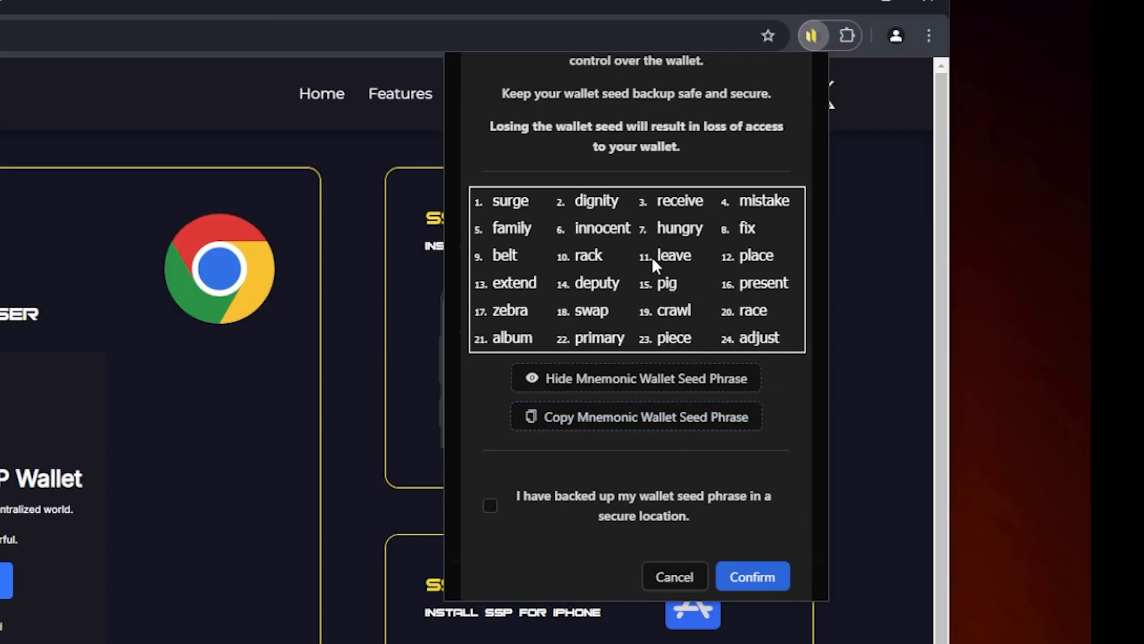
pyautogui.click(659, 416)
pyautogui.click(756, 369)
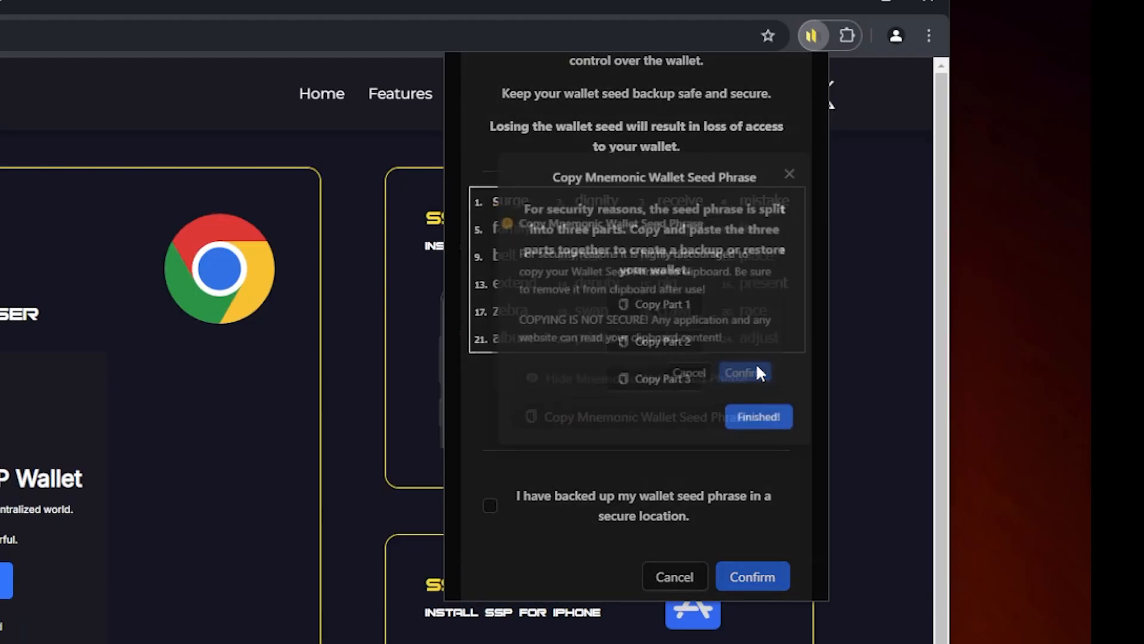
pyautogui.click(630, 301)
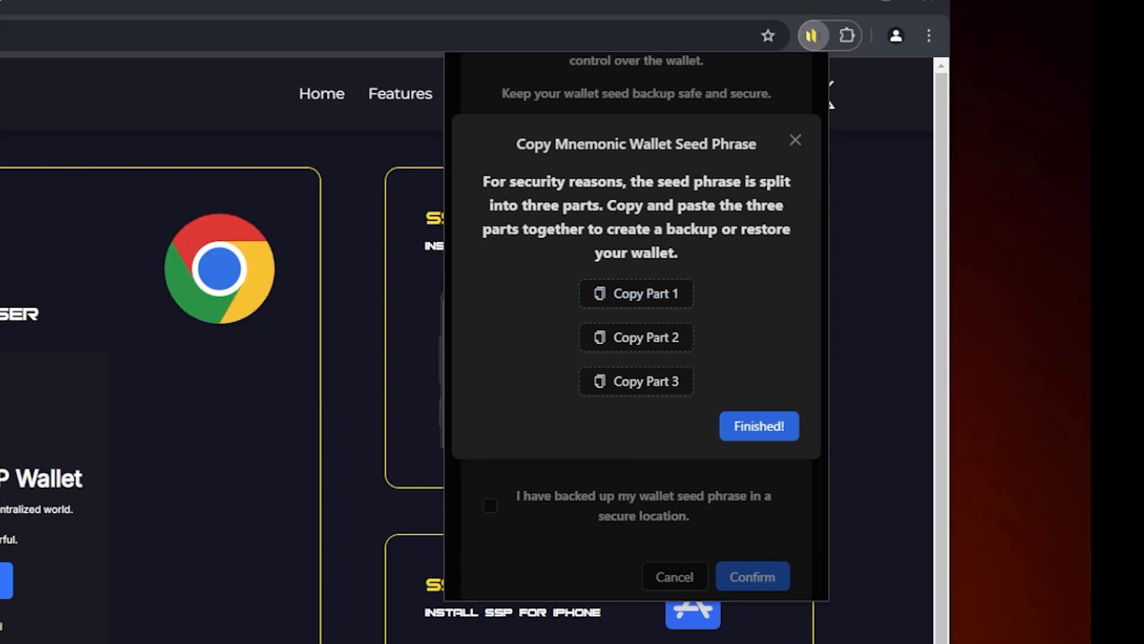
pyautogui.click(629, 338)
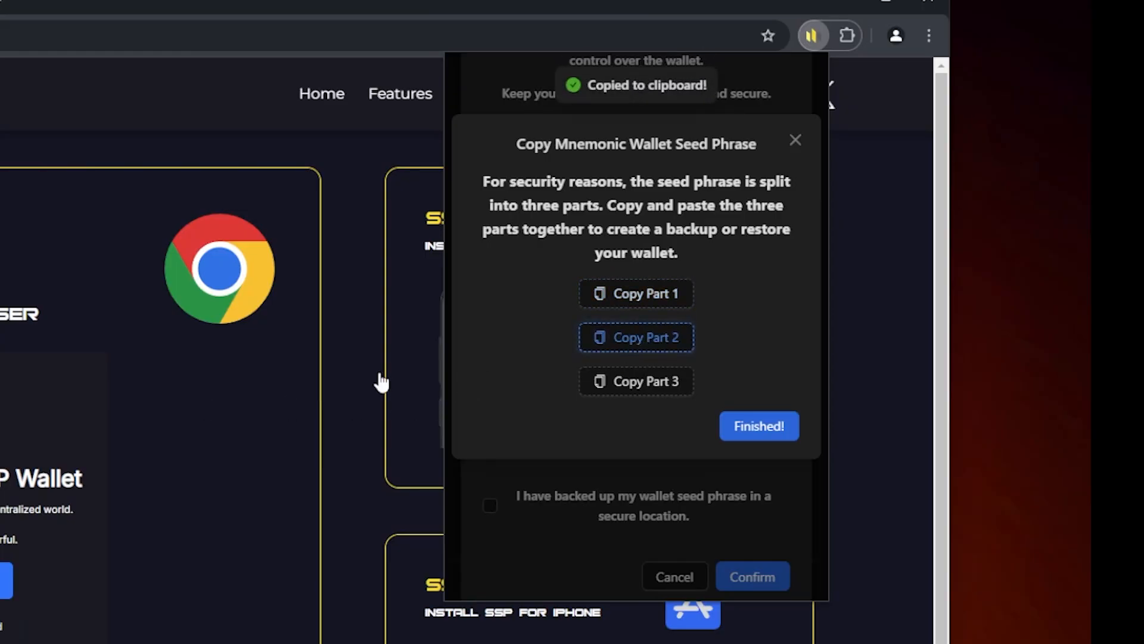
pyautogui.click(618, 387)
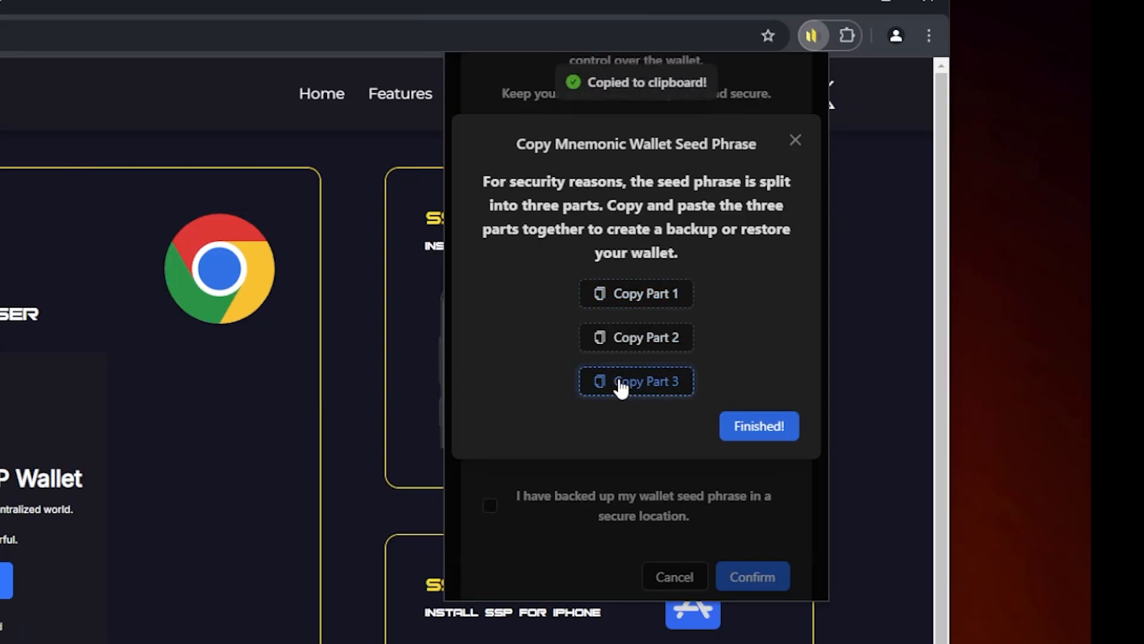
pyautogui.click(769, 425)
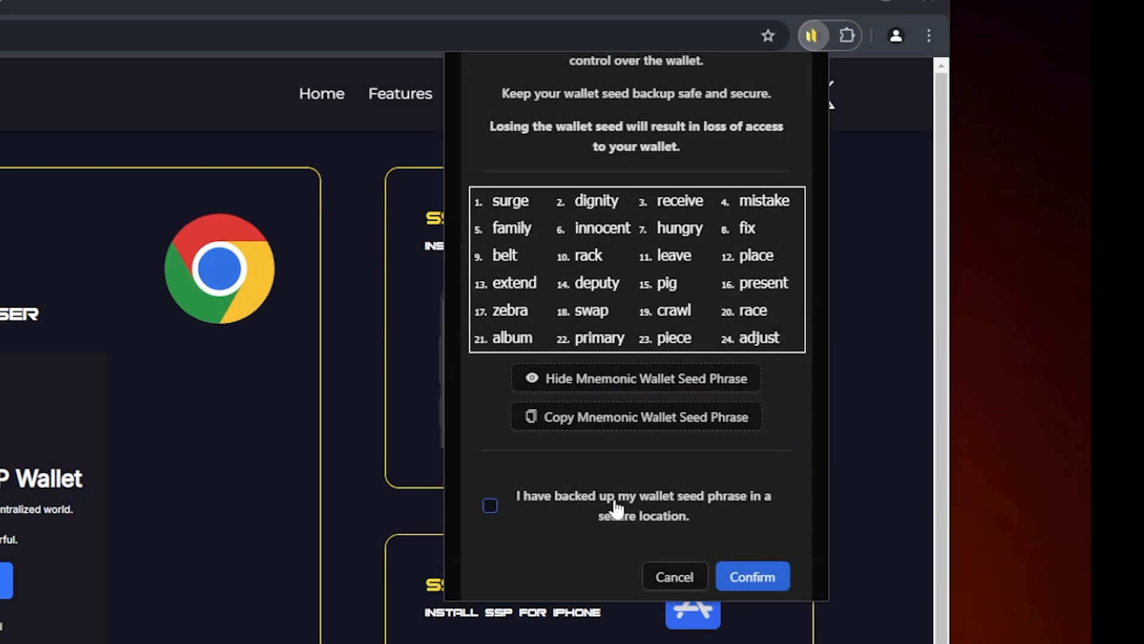
# Step: Declare the seed phrase backed up, verify it by choosing the correct seed words #2, #6 and #10, and create the wallet
pyautogui.click(490, 507)
pyautogui.click(760, 575)
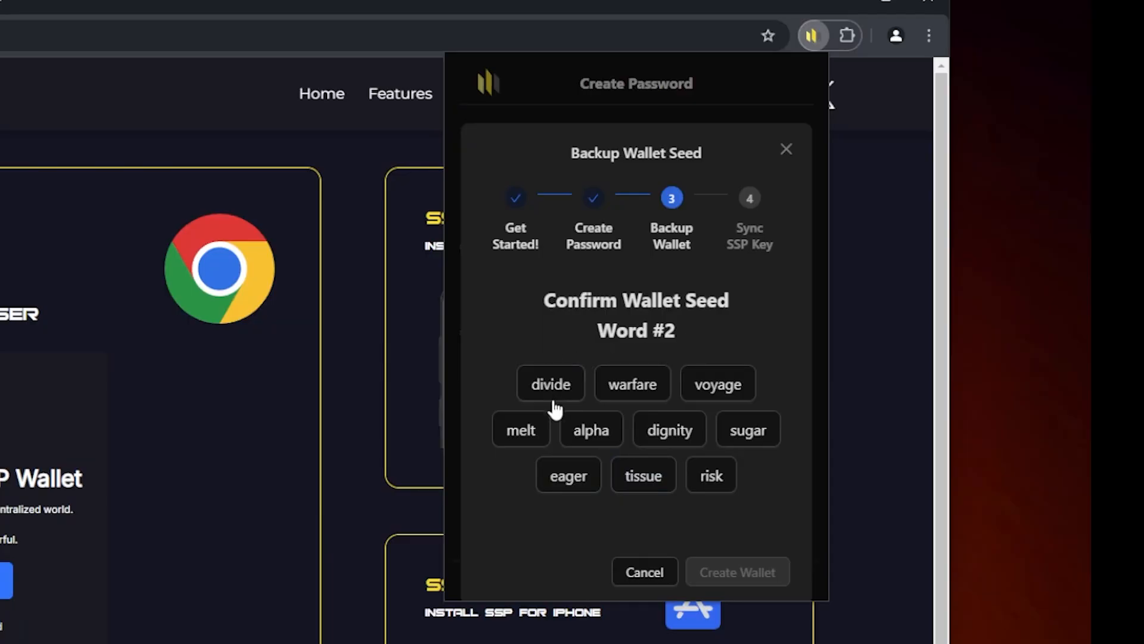
pyautogui.click(658, 436)
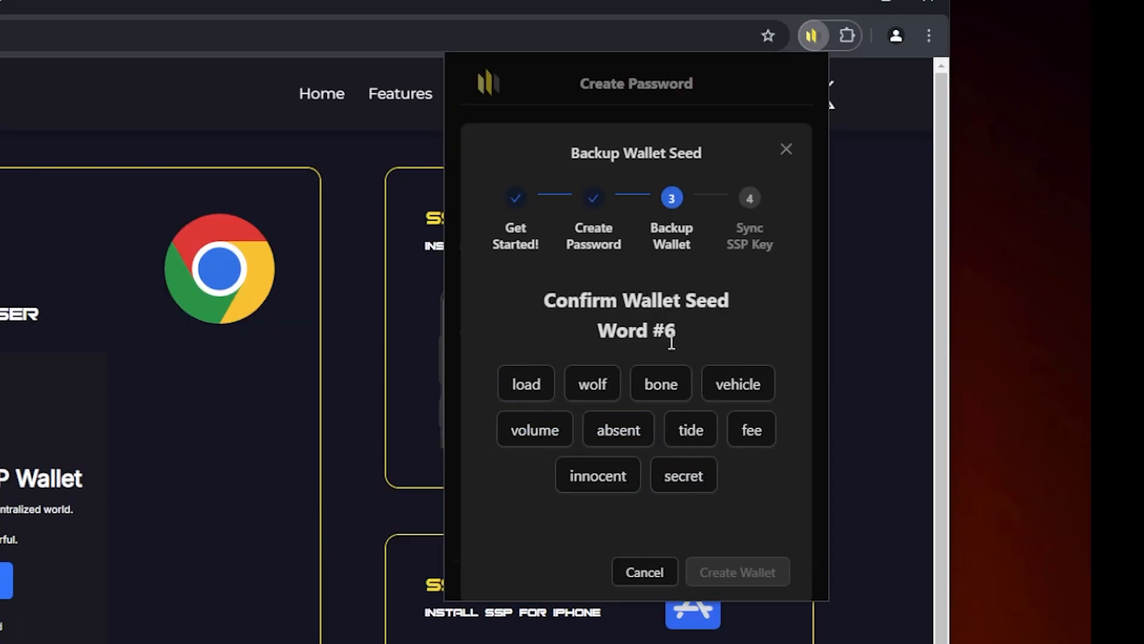
pyautogui.click(573, 471)
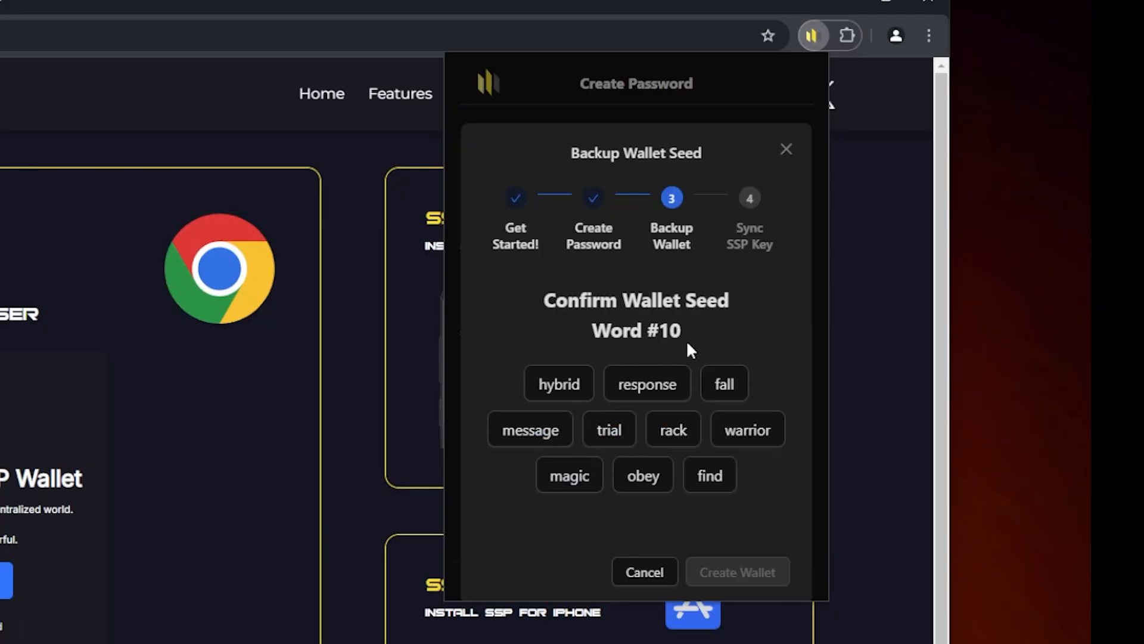
pyautogui.click(667, 439)
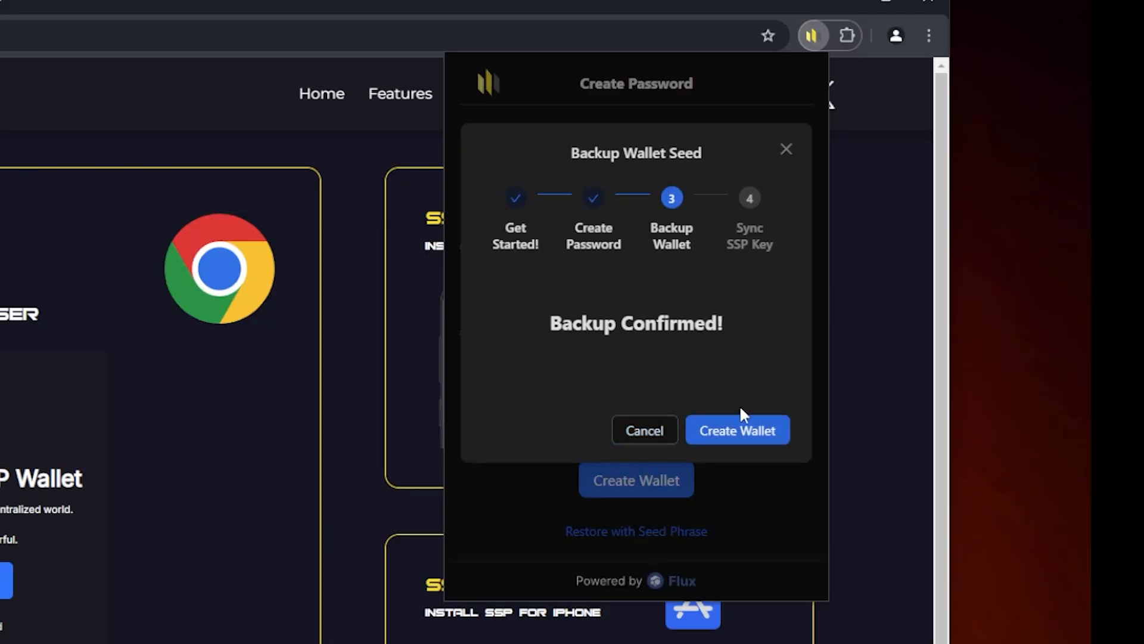
pyautogui.click(737, 431)
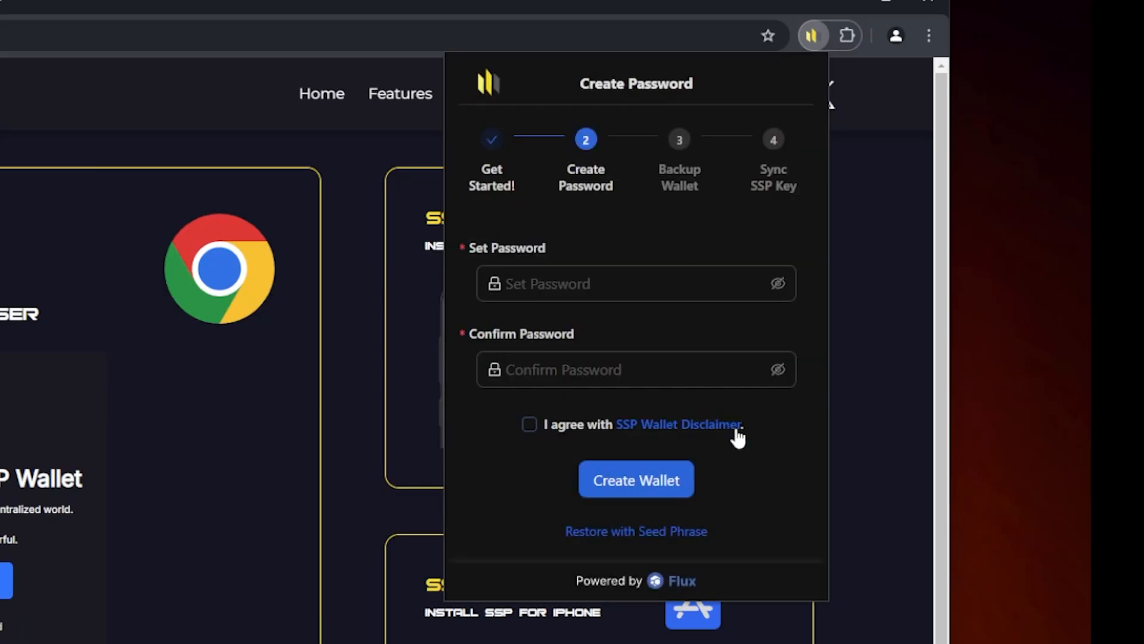
# Step: View the QR code and key text for syncing the wallet with SSP Key
pyautogui.scroll(-2, 736, 426)
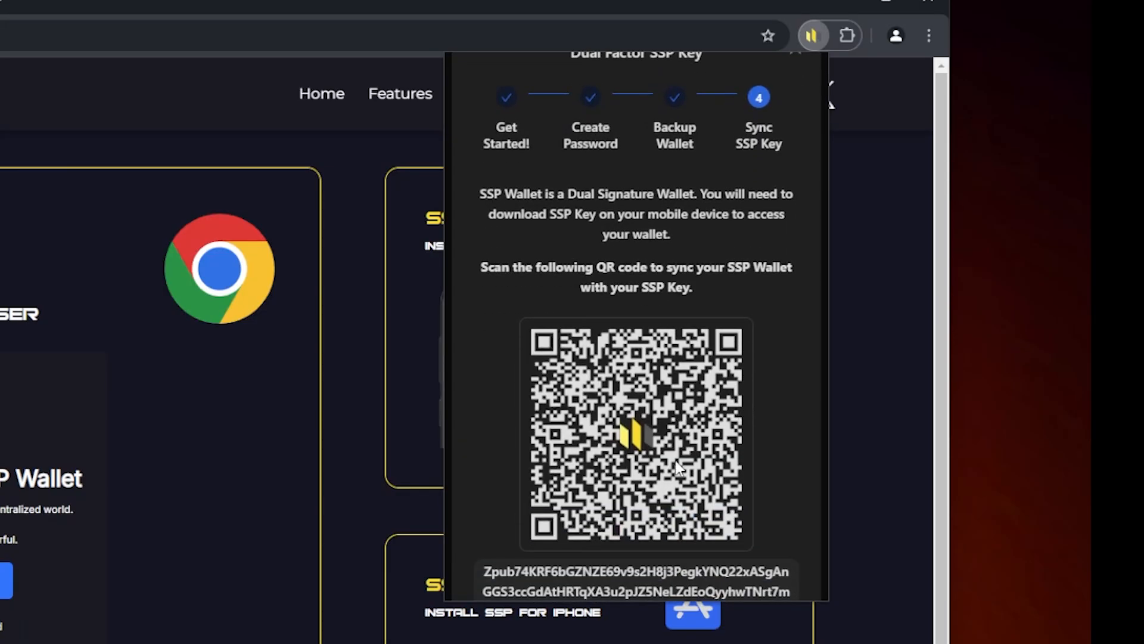
pyautogui.scroll(-2, 753, 281)
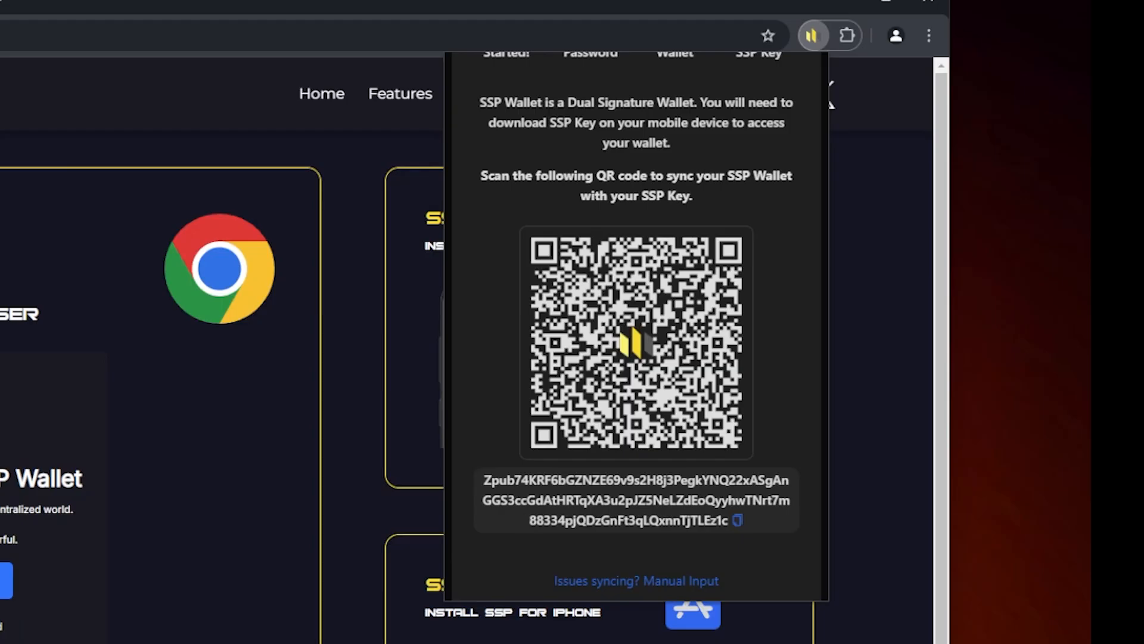
pyautogui.scroll(2, 646, 391)
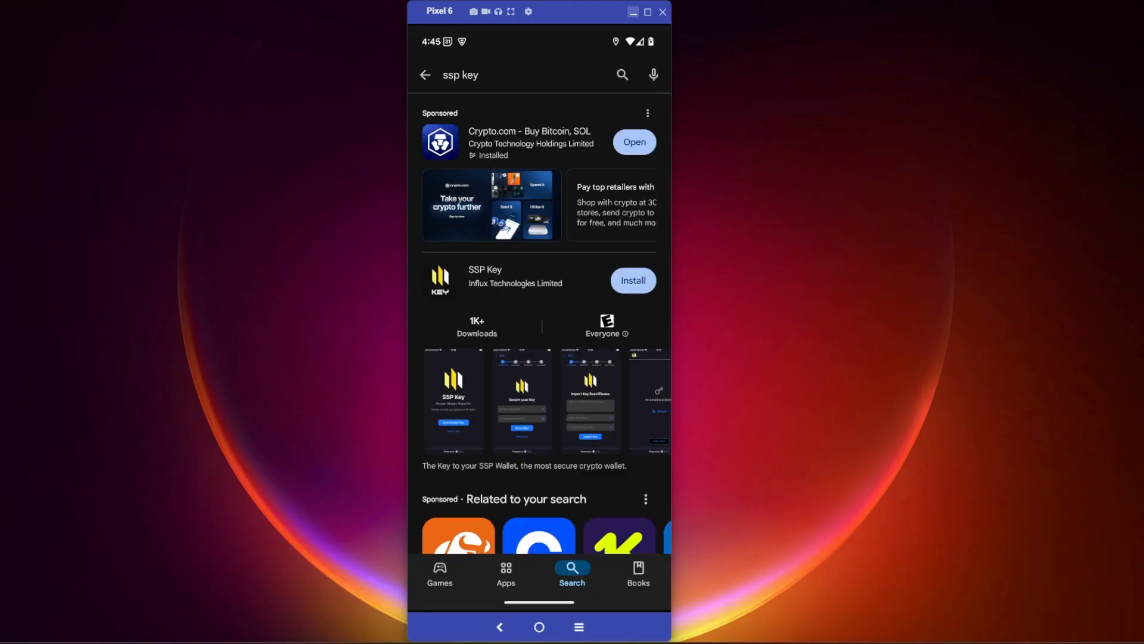
# Step: On the phone, install SSP Key by Influx Technologies Limited from the app store and open it
pyautogui.scroll(-1, 539, 325)
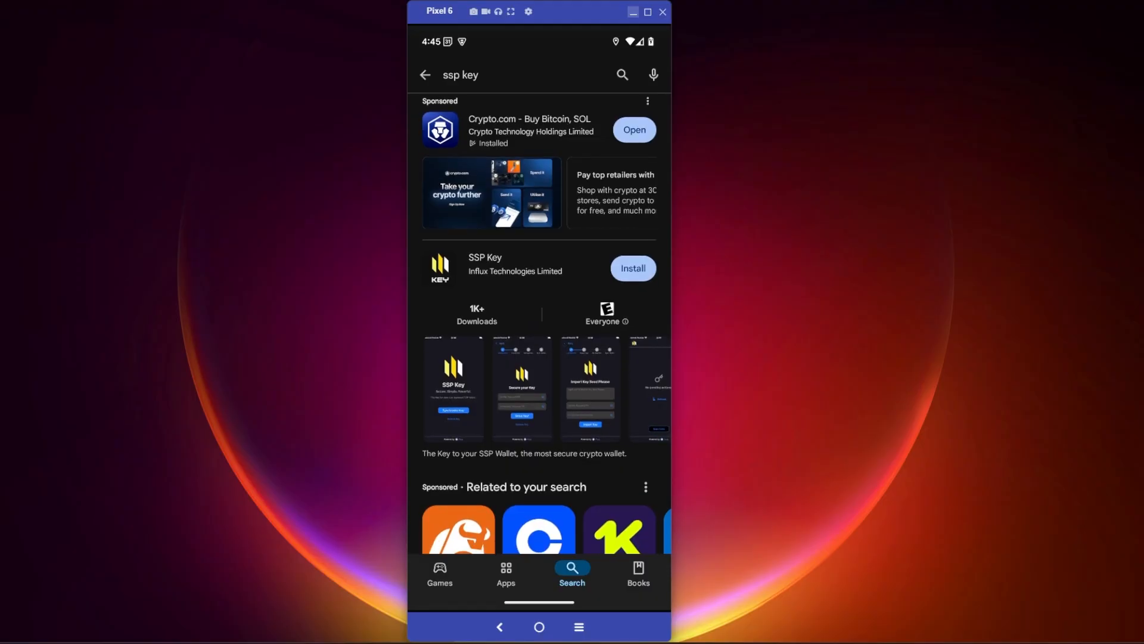
pyautogui.click(515, 276)
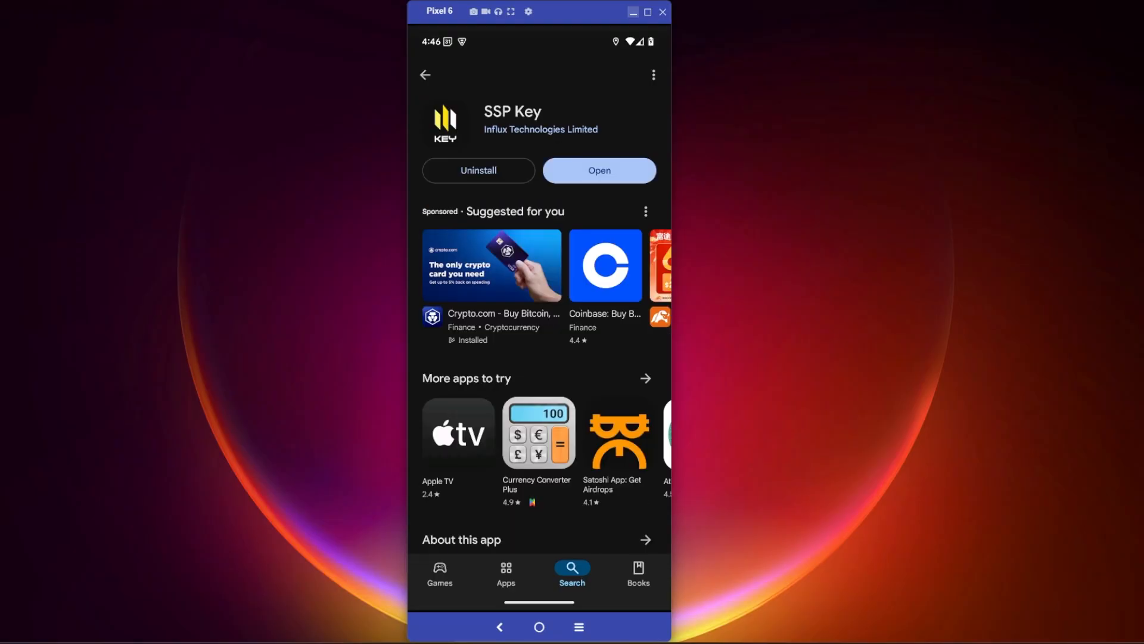
pyautogui.click(599, 170)
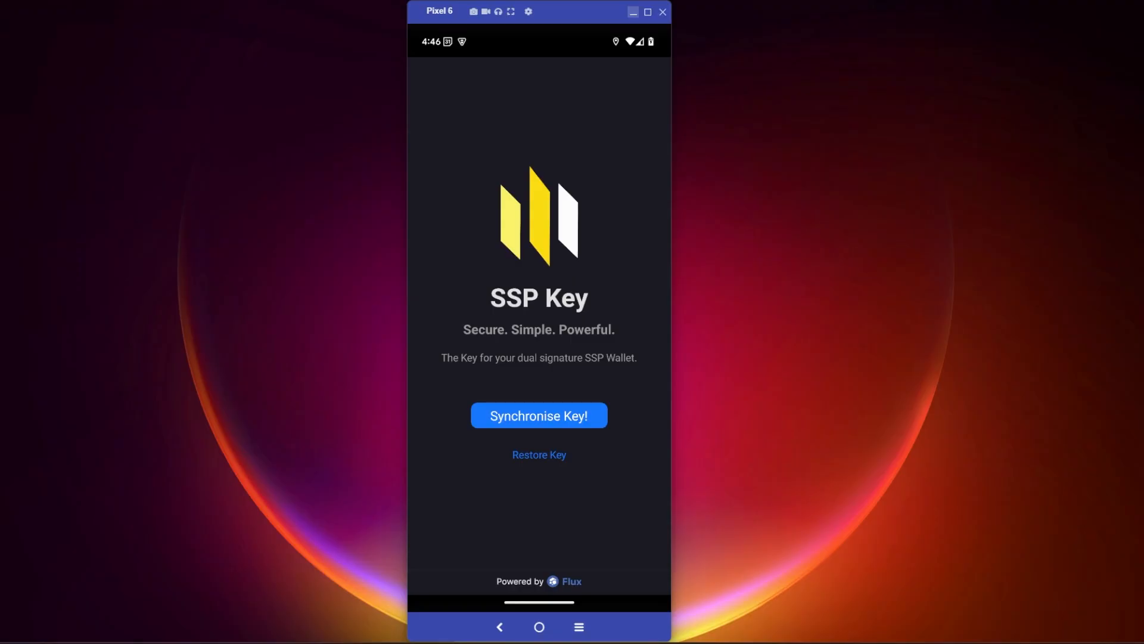
# Step: Start synchronising the key in SSP Key and secure it by entering and confirming the key password
pyautogui.click(539, 416)
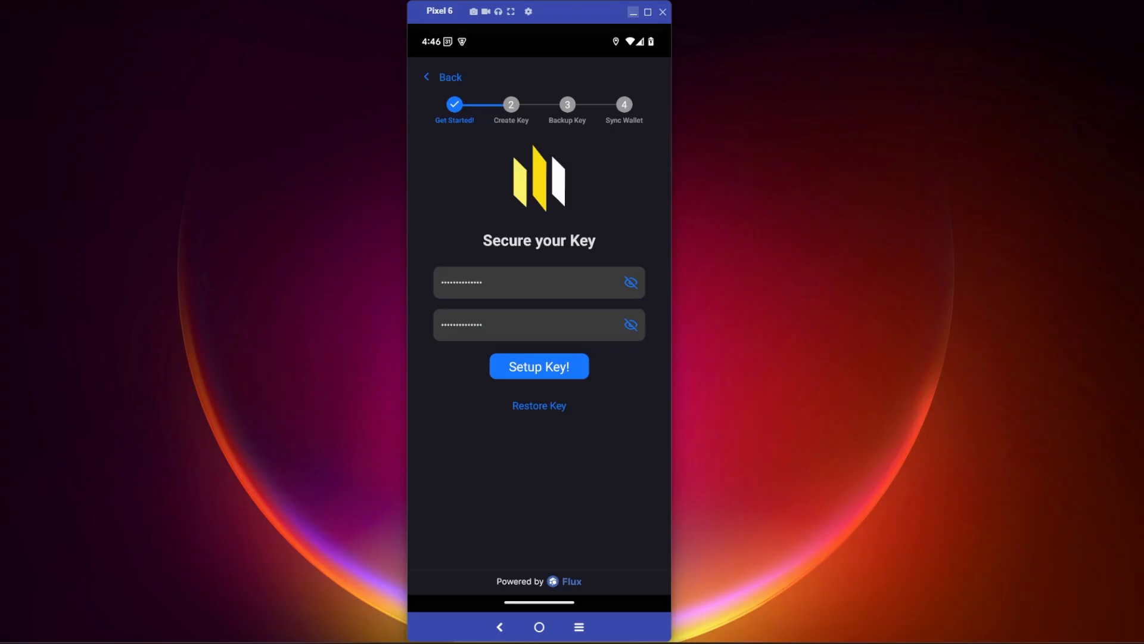
pyautogui.click(539, 366)
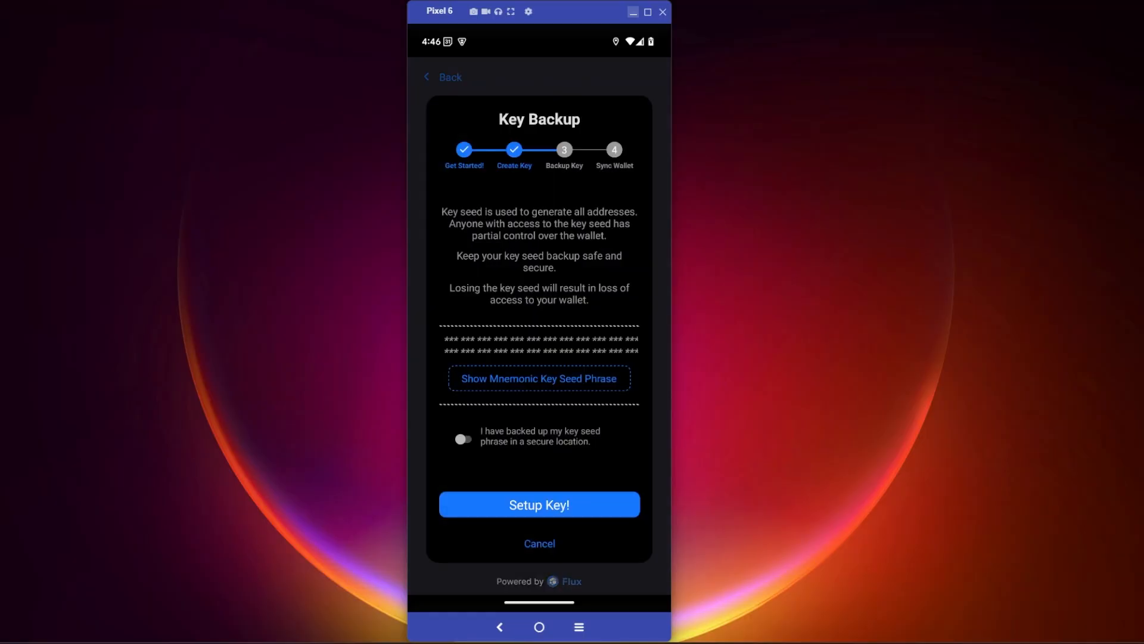
# Step: Reveal the mnemonic key seed phrase, declare it backed up in a secure location and set up the key
pyautogui.click(539, 378)
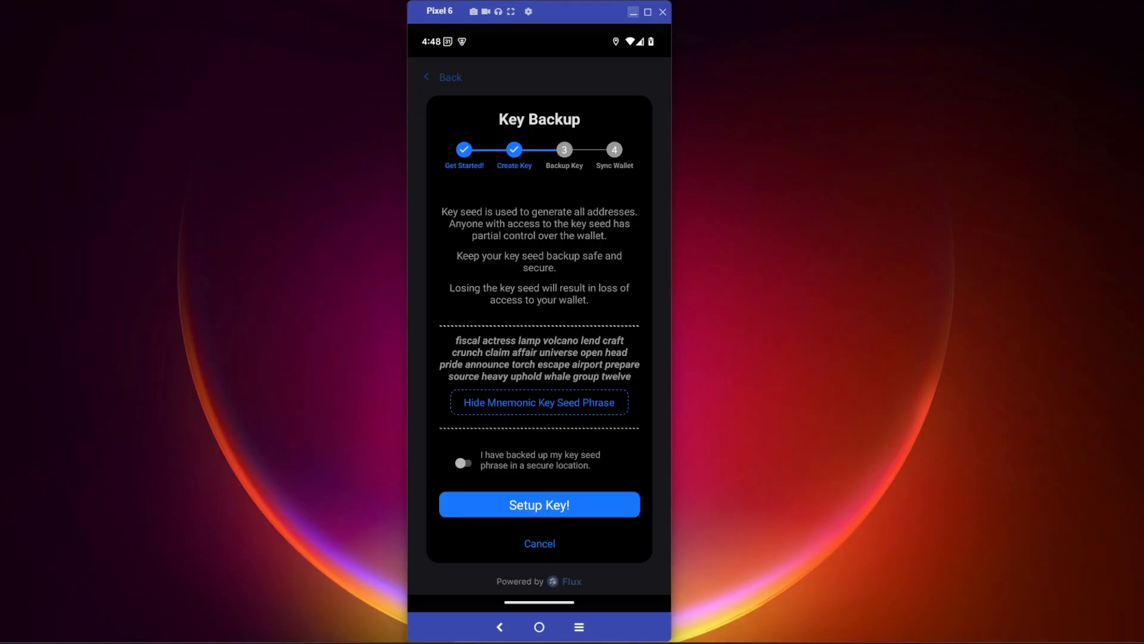
pyautogui.click(463, 463)
pyautogui.click(540, 505)
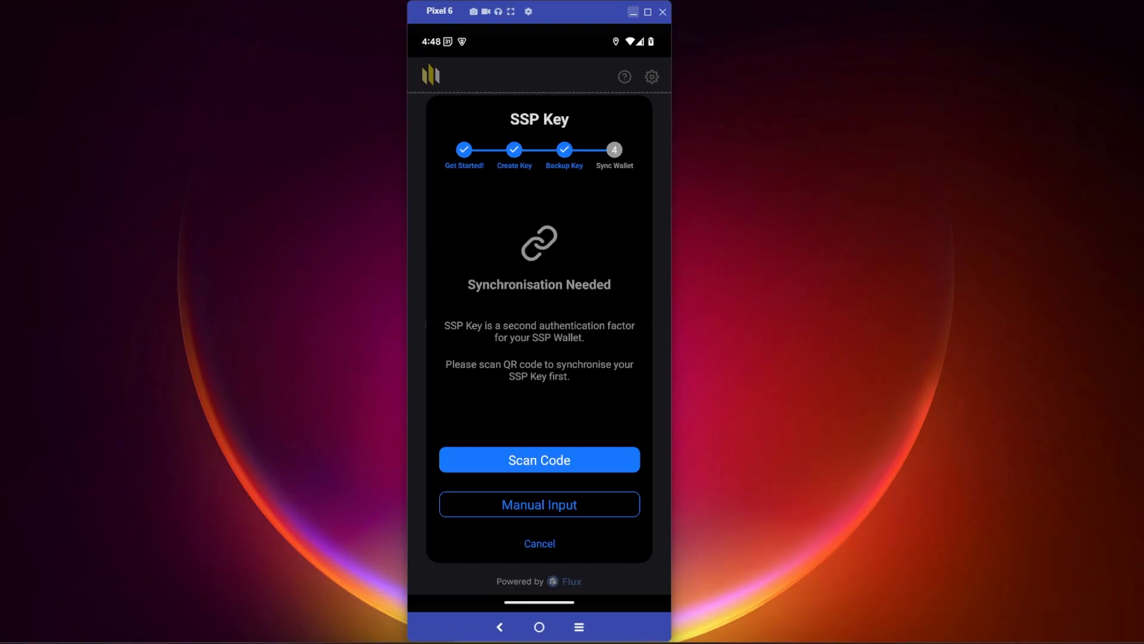
# Step: Scan the wallet's QR code with SSP Key to synchronise it, allowing camera access while using the app
pyautogui.click(540, 459)
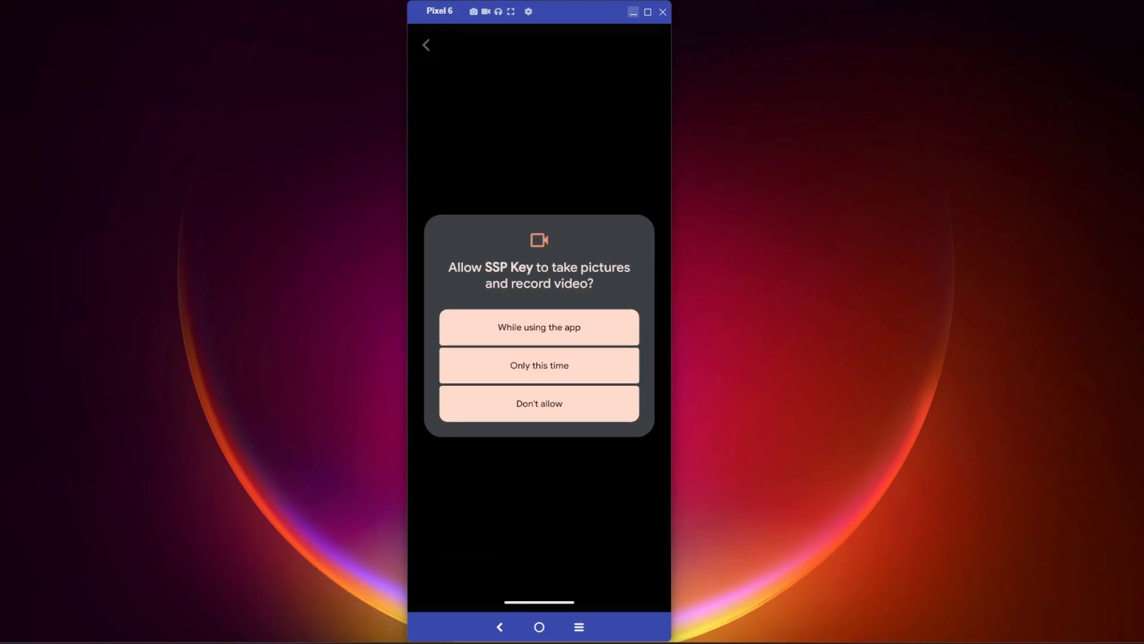
pyautogui.click(539, 328)
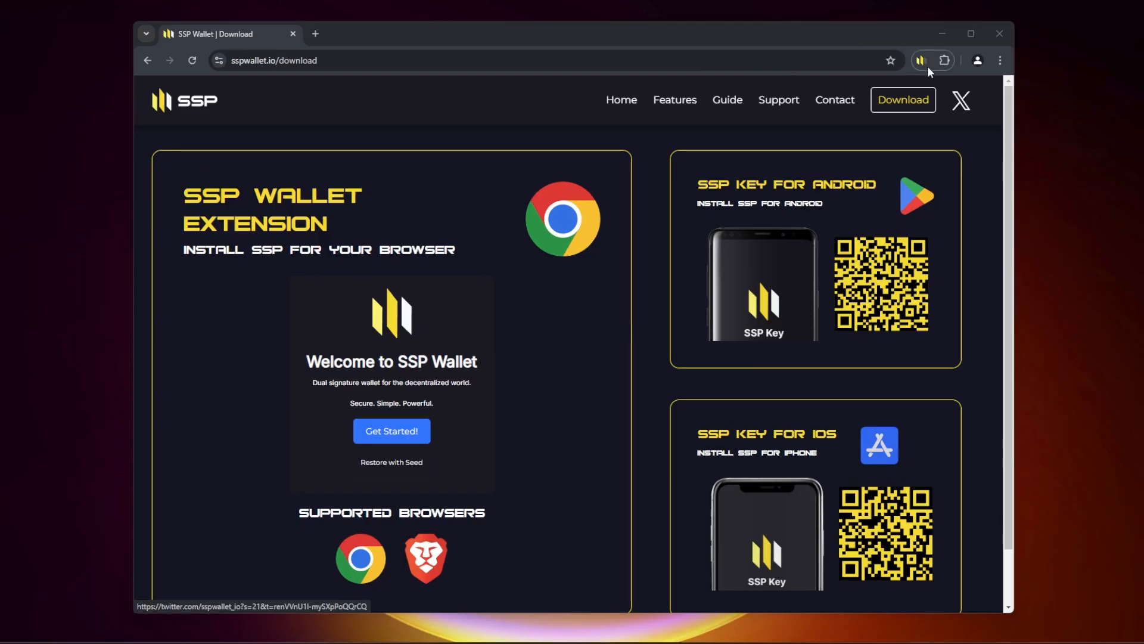
# Step: Open SSP Wallet in the browser and switch its chain from Bitcoin to Flux
pyautogui.click(923, 61)
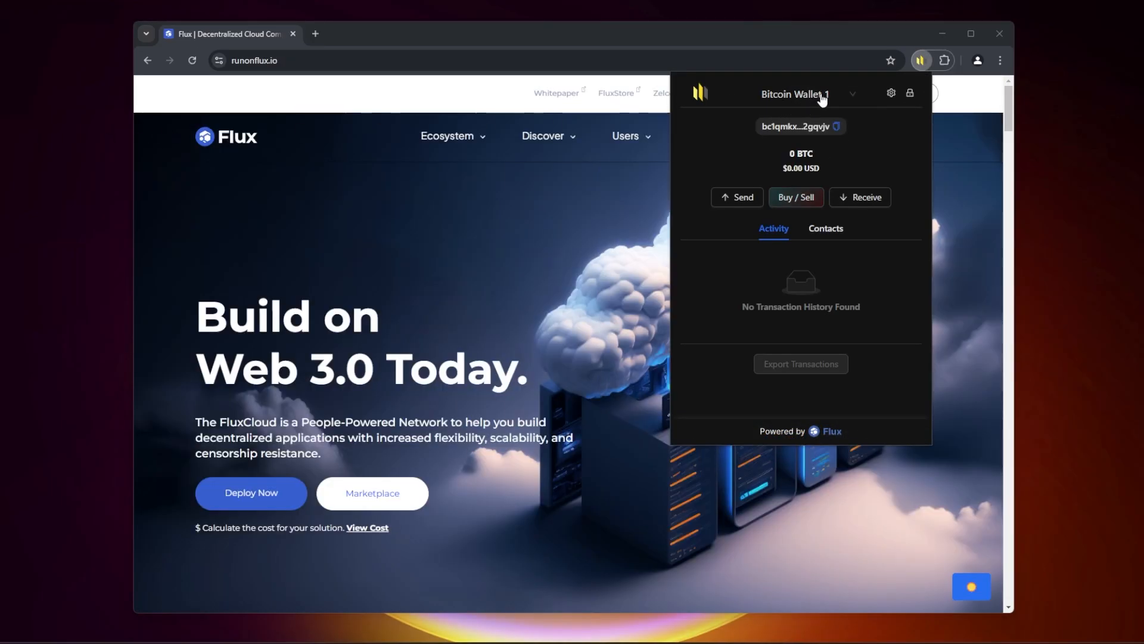
pyautogui.click(824, 97)
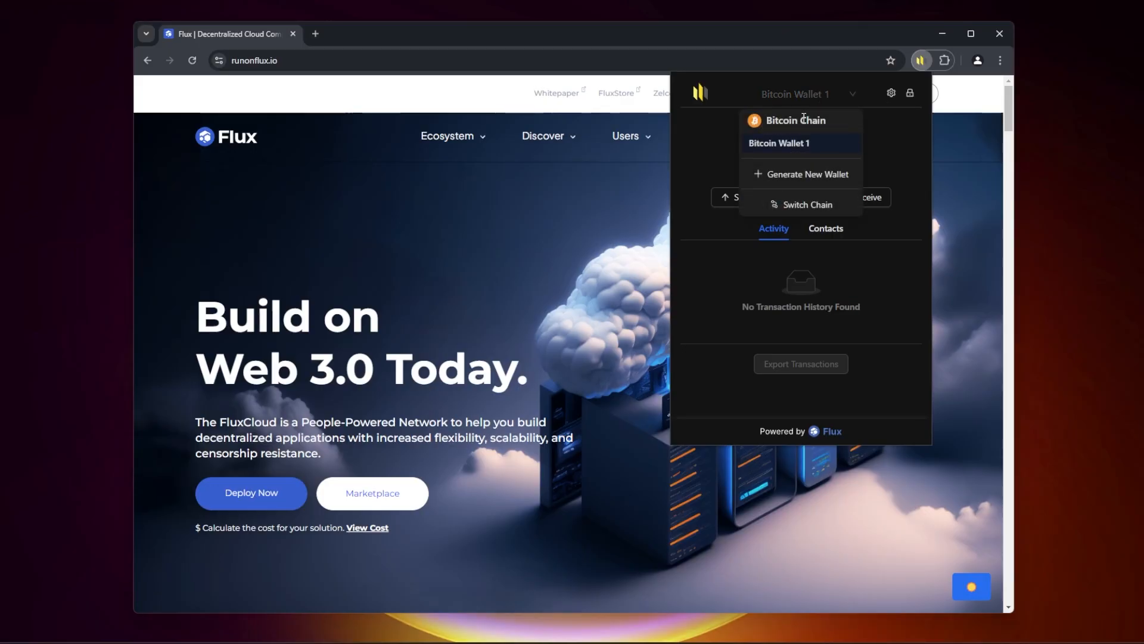
pyautogui.click(809, 207)
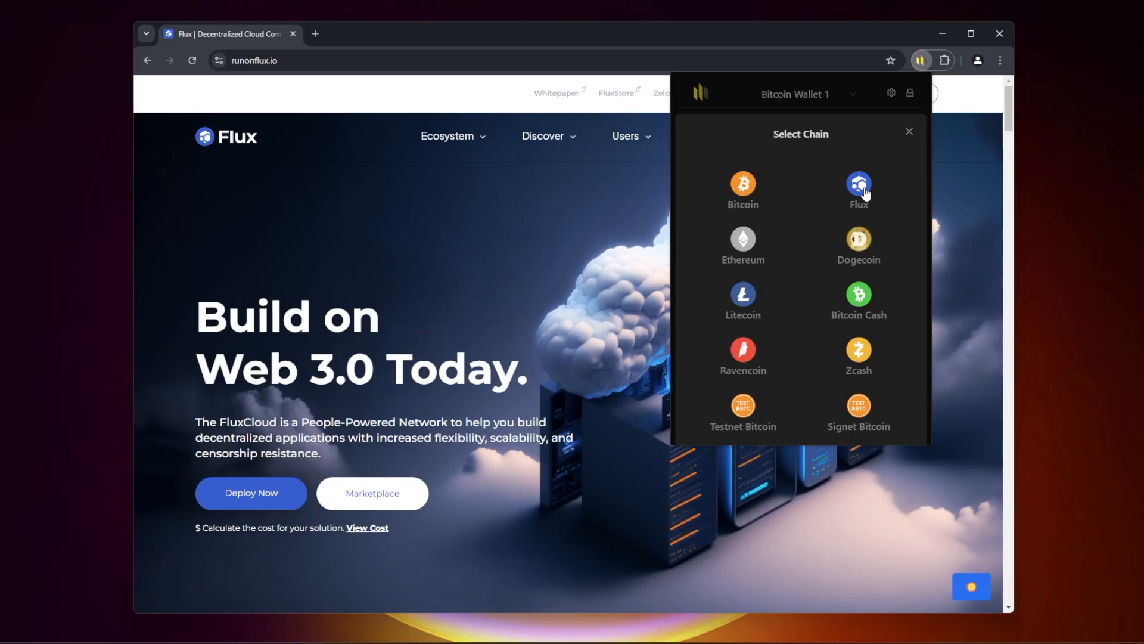
pyautogui.click(863, 190)
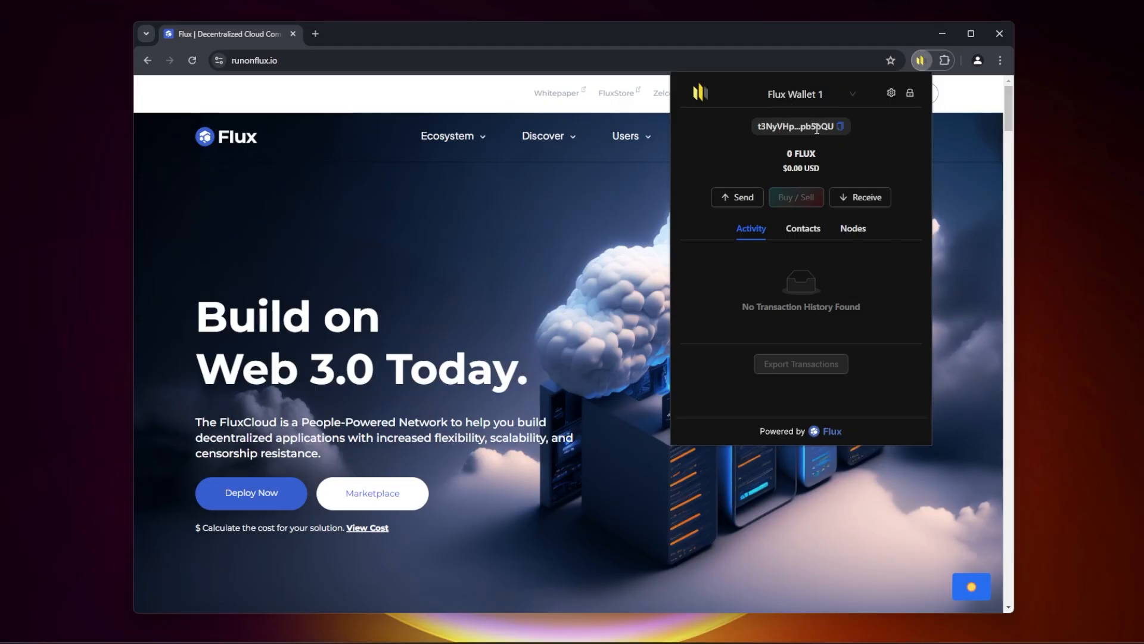
# Step: Look through the Flux wallet's contacts and nodes, and copy its wallet address
pyautogui.click(804, 228)
pyautogui.click(853, 228)
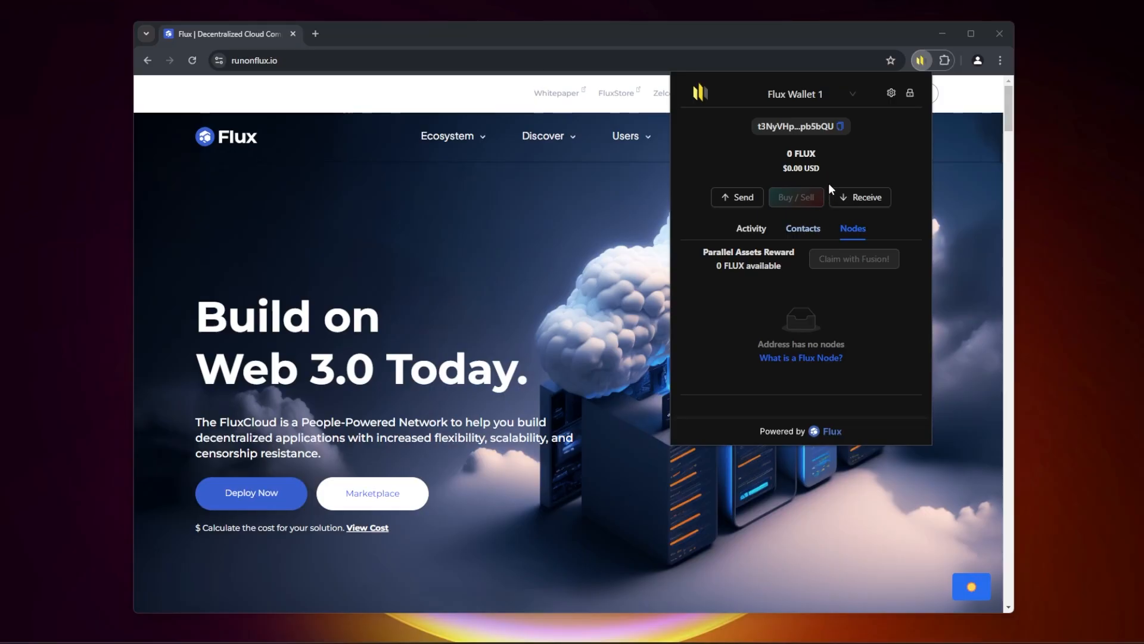
pyautogui.click(842, 127)
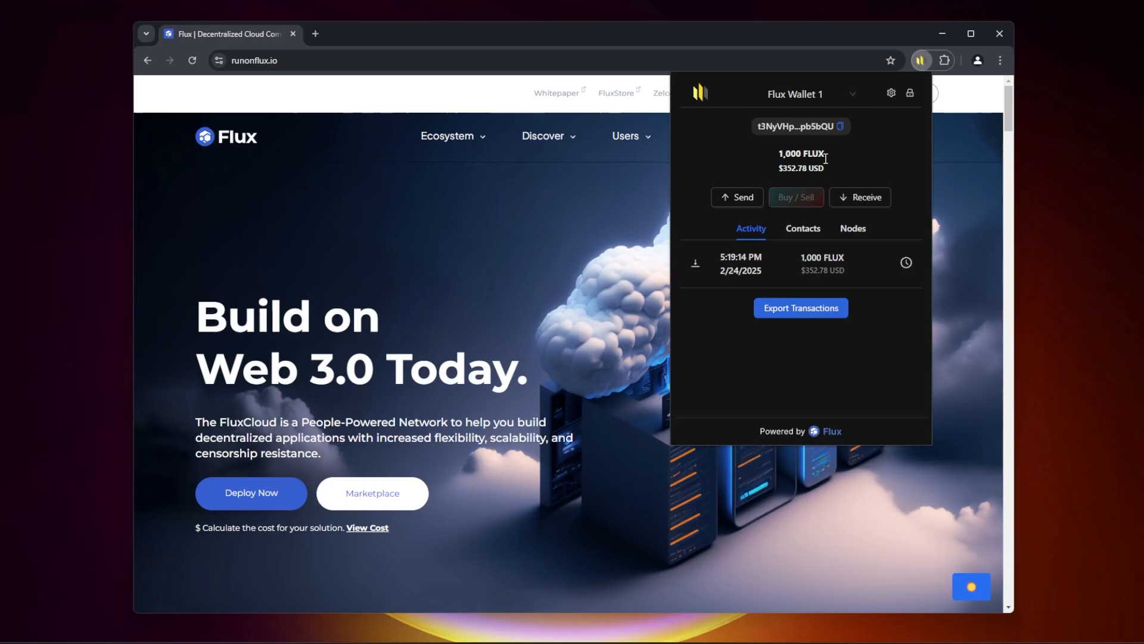
# Step: Expand the unassigned Cumulus node's details in the wallet and open its Flux node setup form at the IP address
pyautogui.click(855, 234)
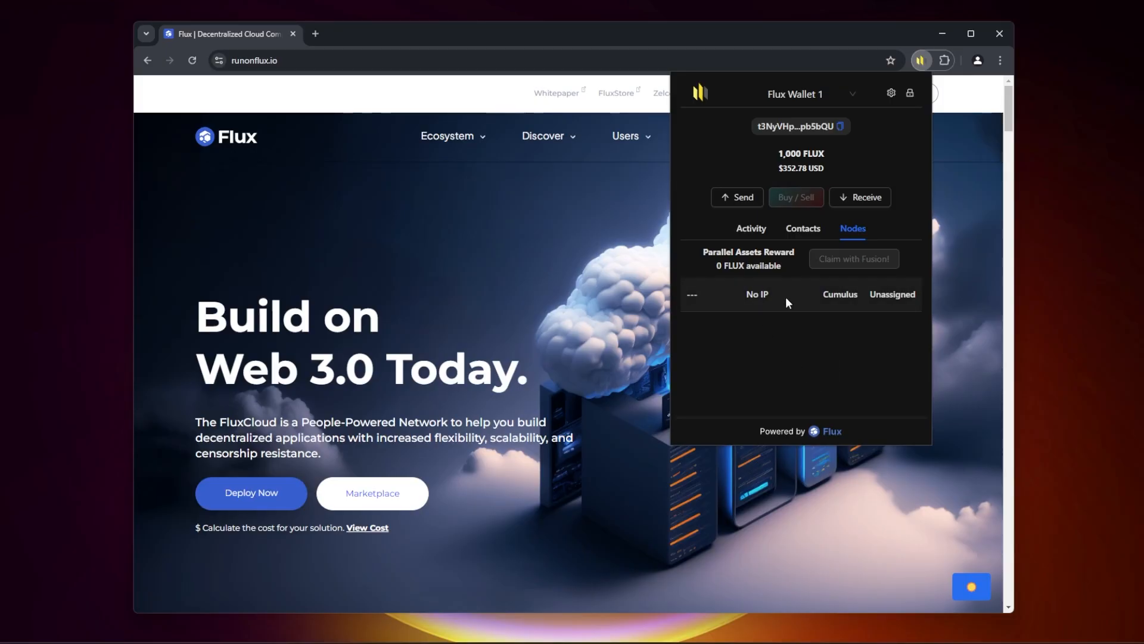
pyautogui.click(882, 295)
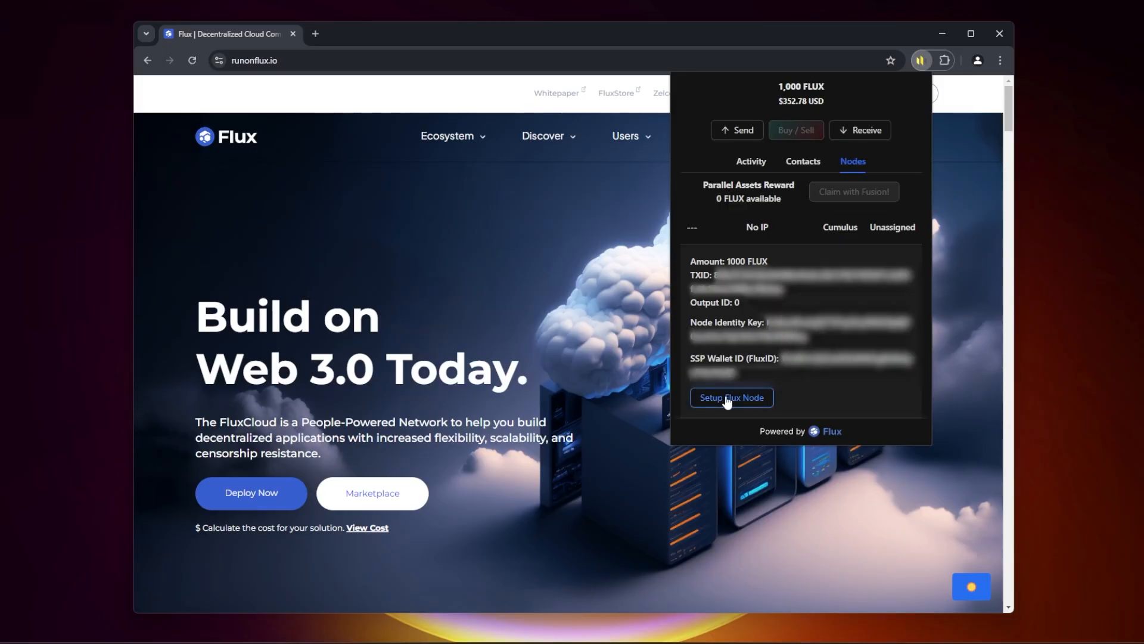
pyautogui.click(727, 399)
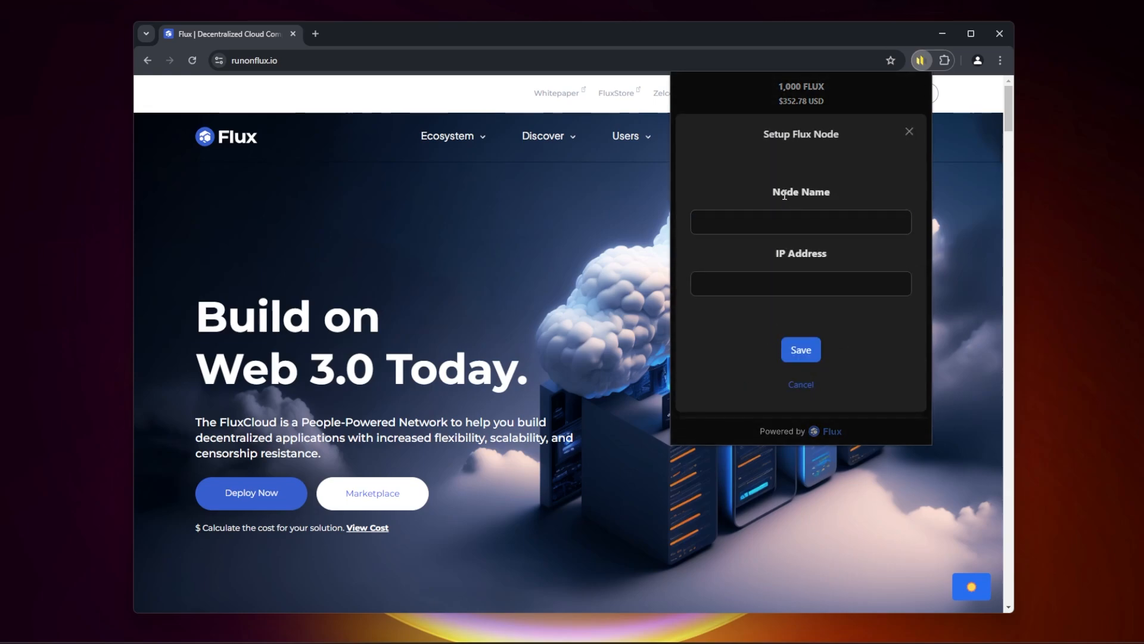
pyautogui.click(833, 292)
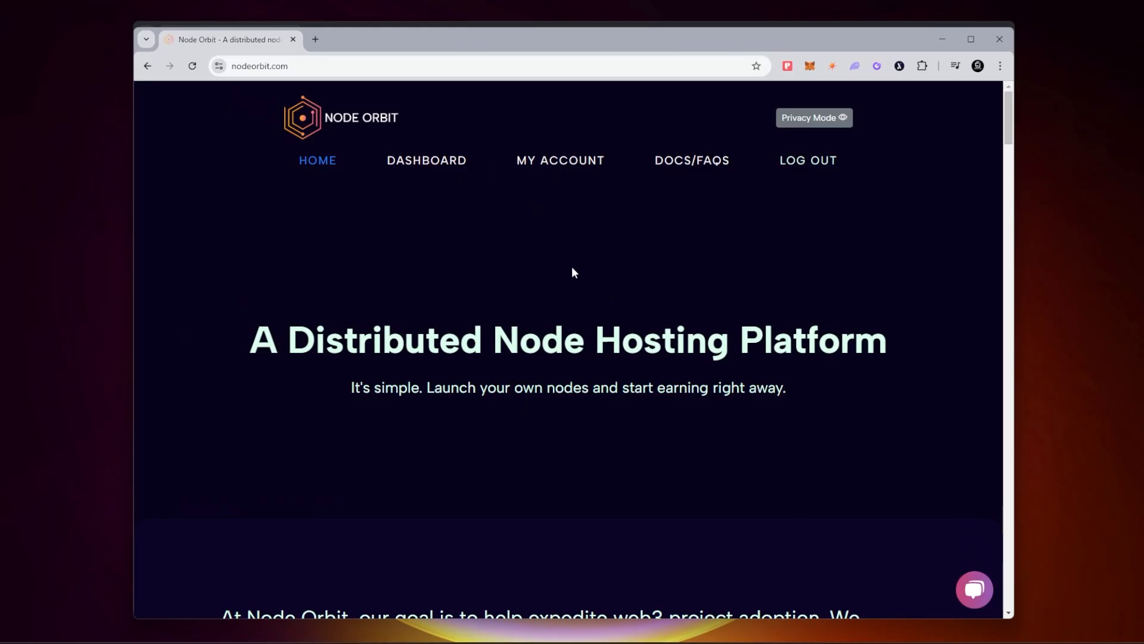
# Step: On the Node Orbit website, choose to buy the annually billed Flux Cumulus plan
pyautogui.scroll(-10, 451, 215)
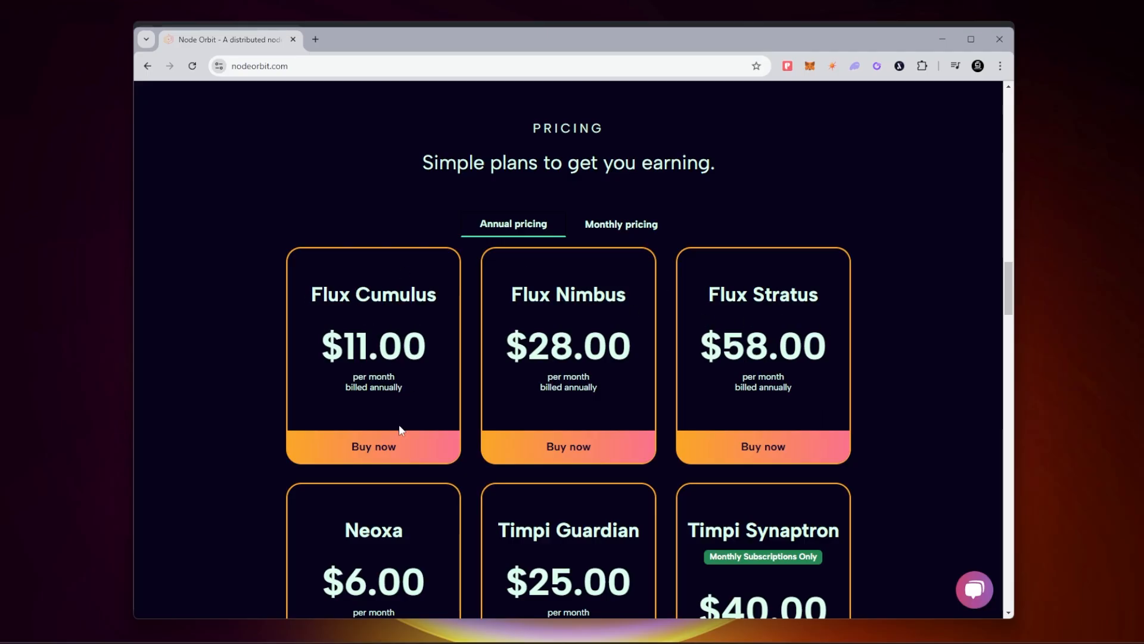
pyautogui.click(368, 451)
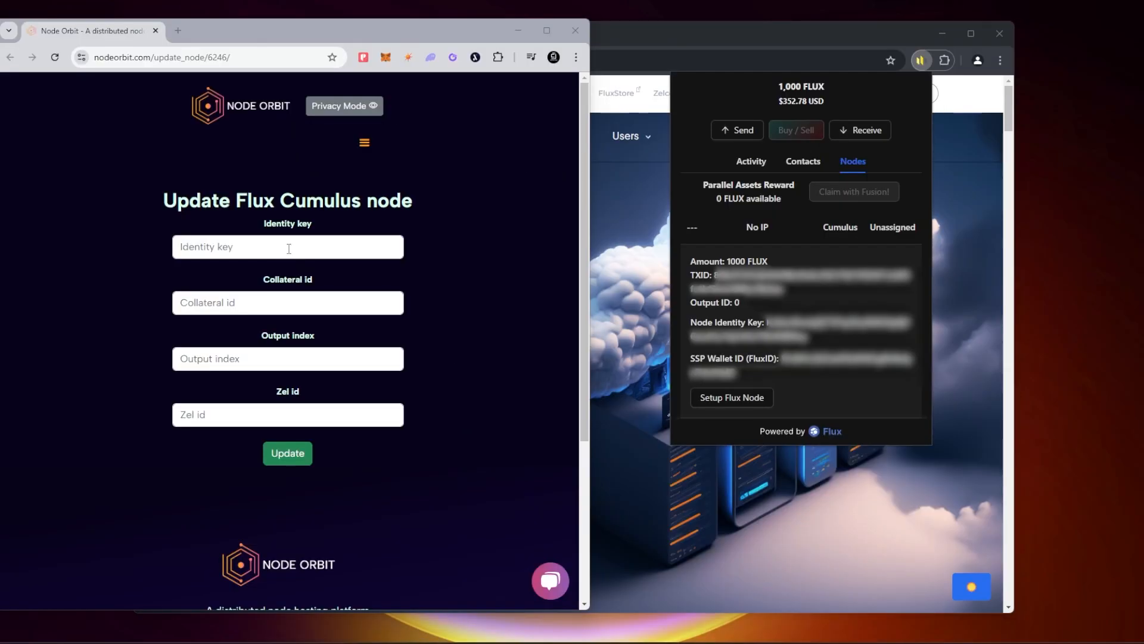
# Step: Copy the Node Identity Key from SSP Wallet into the Identity key field of Node Orbit's Flux Cumulus node form
pyautogui.click(399, 249)
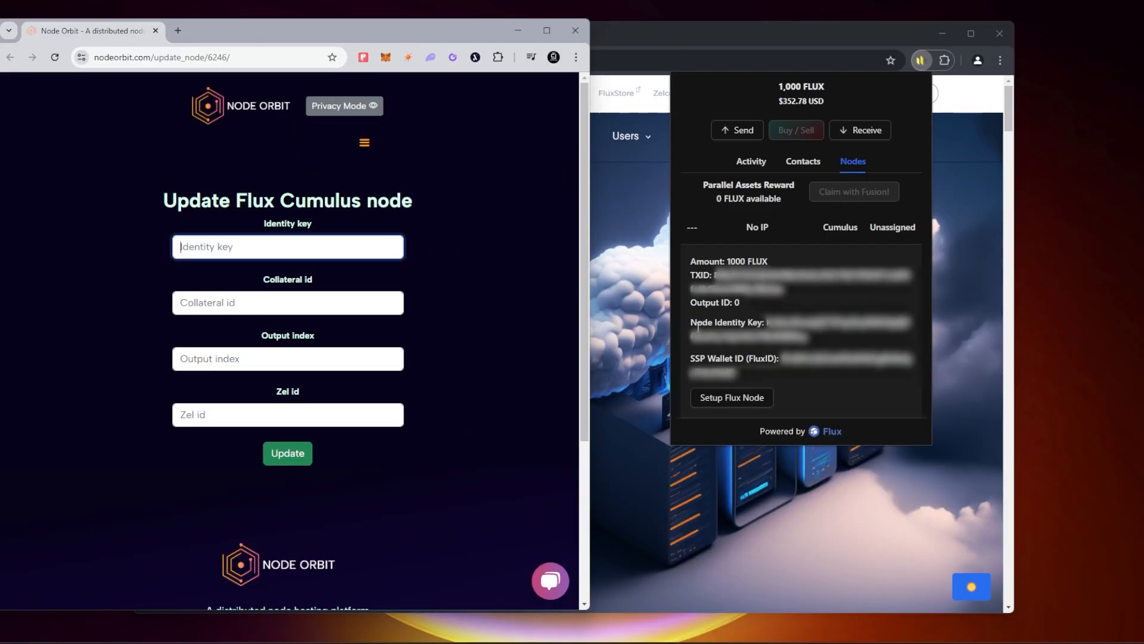
pyautogui.moveTo(767, 322); pyautogui.dragTo(808, 337)
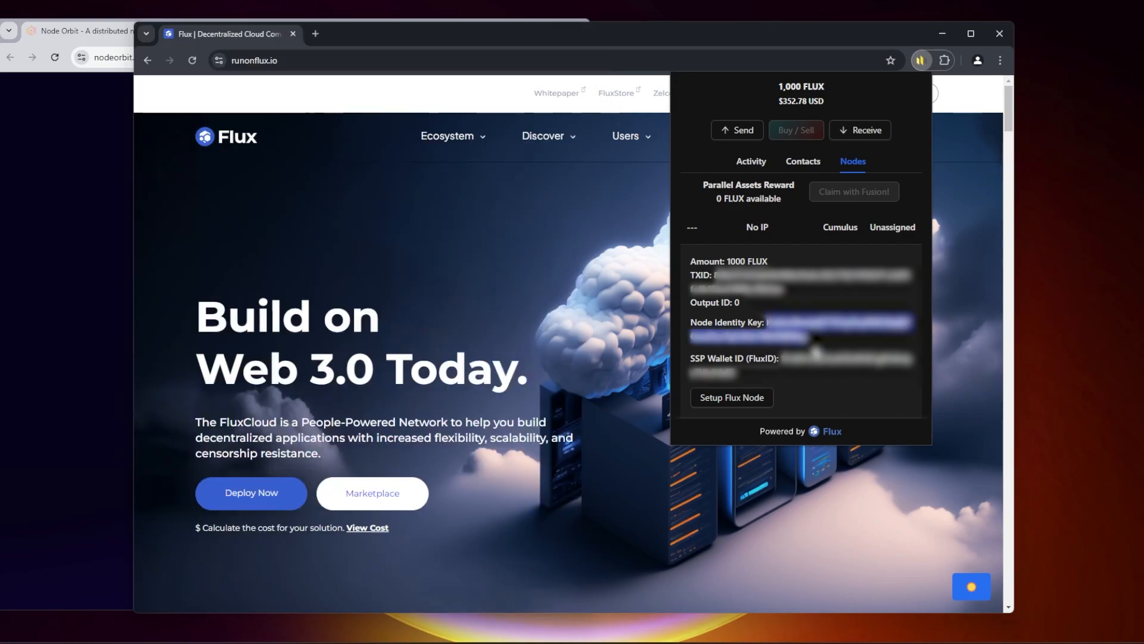
pyautogui.click(115, 203)
pyautogui.click(262, 244)
pyautogui.hotkey('ctrl', 'v')
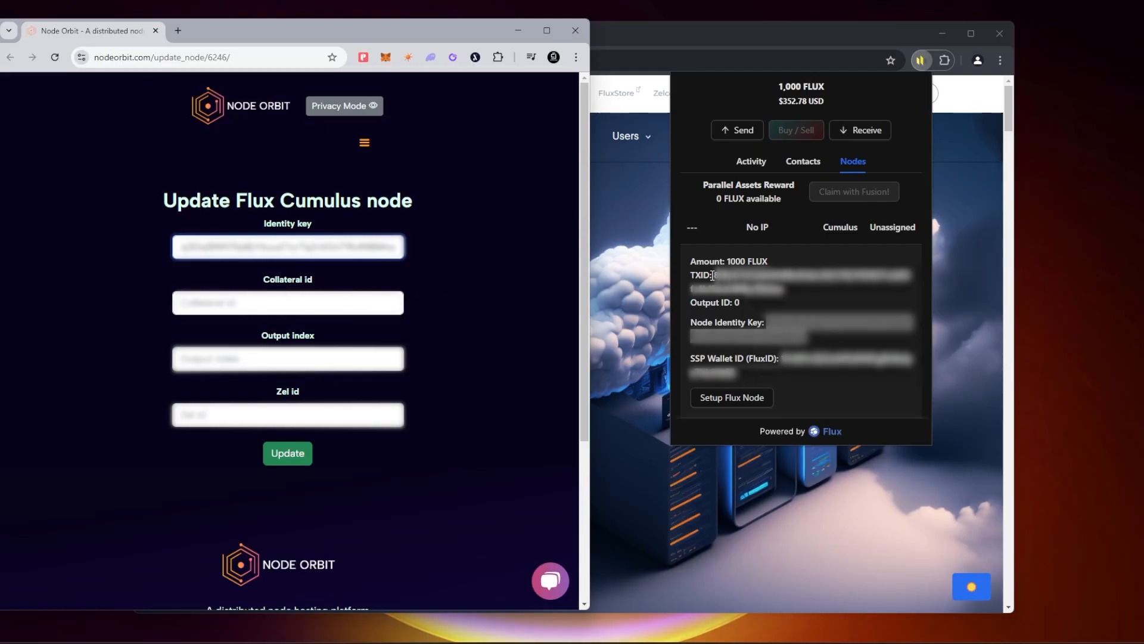
# Step: Copy the wallet's TXID into the Collateral id field and set the output index to 0
pyautogui.moveTo(715, 275); pyautogui.dragTo(785, 291)
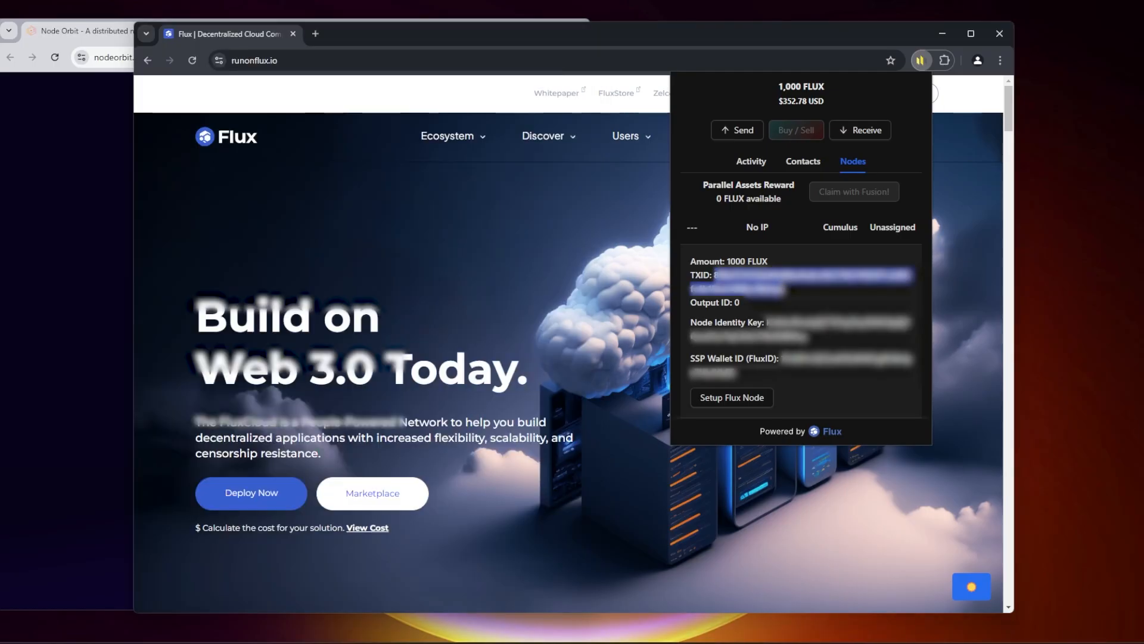
pyautogui.click(62, 278)
pyautogui.click(226, 301)
pyautogui.hotkey('ctrl', 'v')
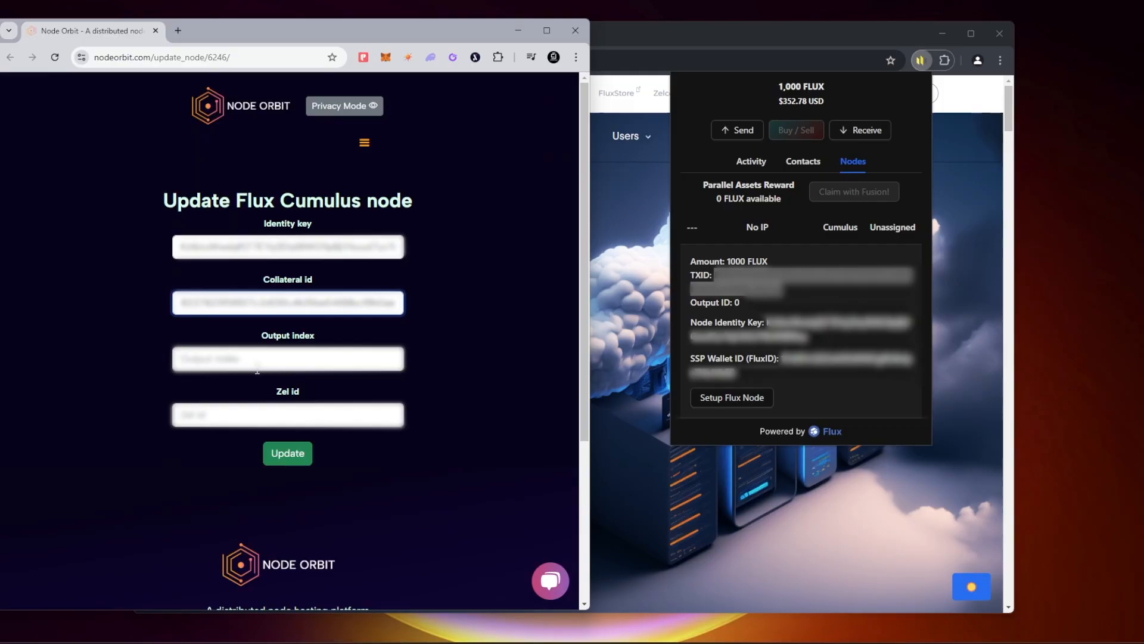
pyautogui.click(257, 368)
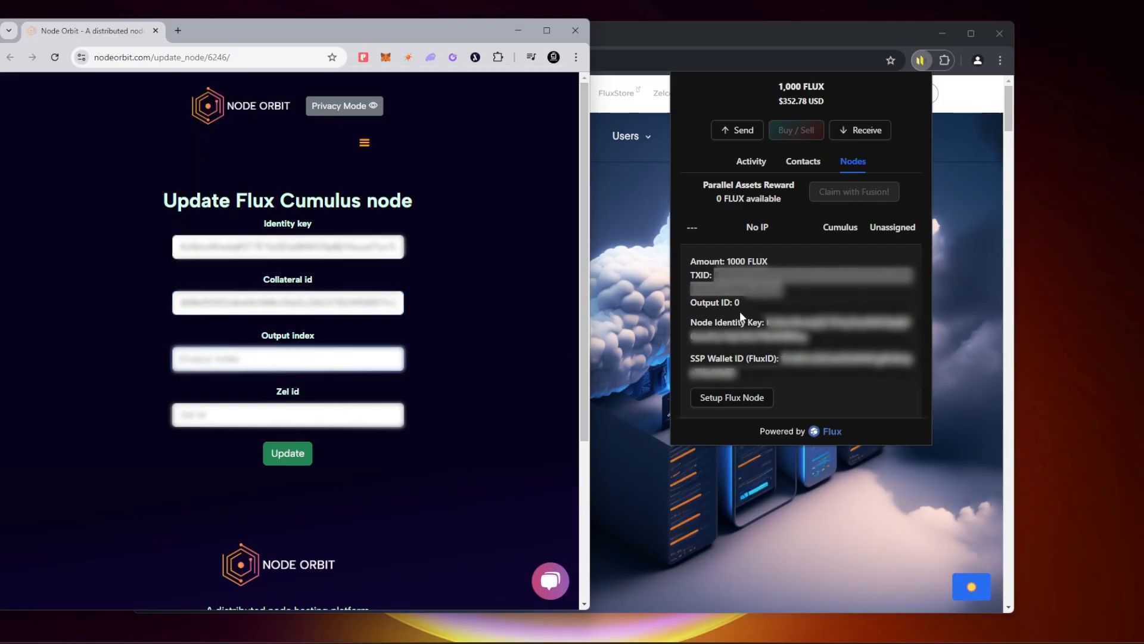
pyautogui.write('0')
# Step: Copy the SSP Wallet ID (FluxID) into the Zel id field and submit the Flux Cumulus node update
pyautogui.doubleClick(783, 358)
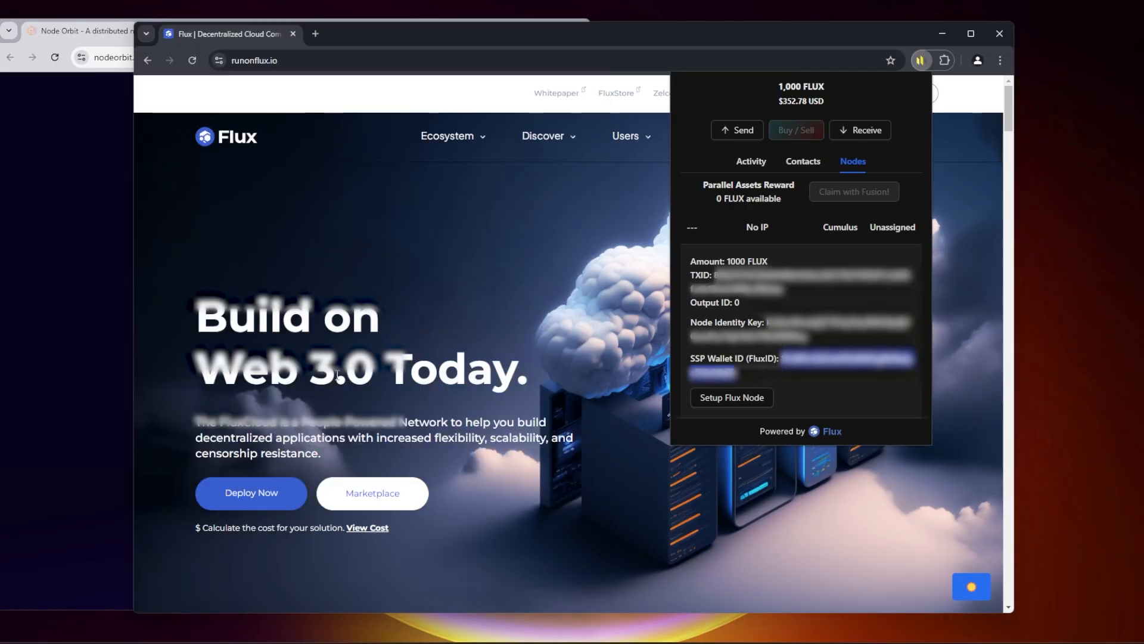
pyautogui.click(108, 338)
pyautogui.click(232, 416)
pyautogui.hotkey('ctrl', 'v')
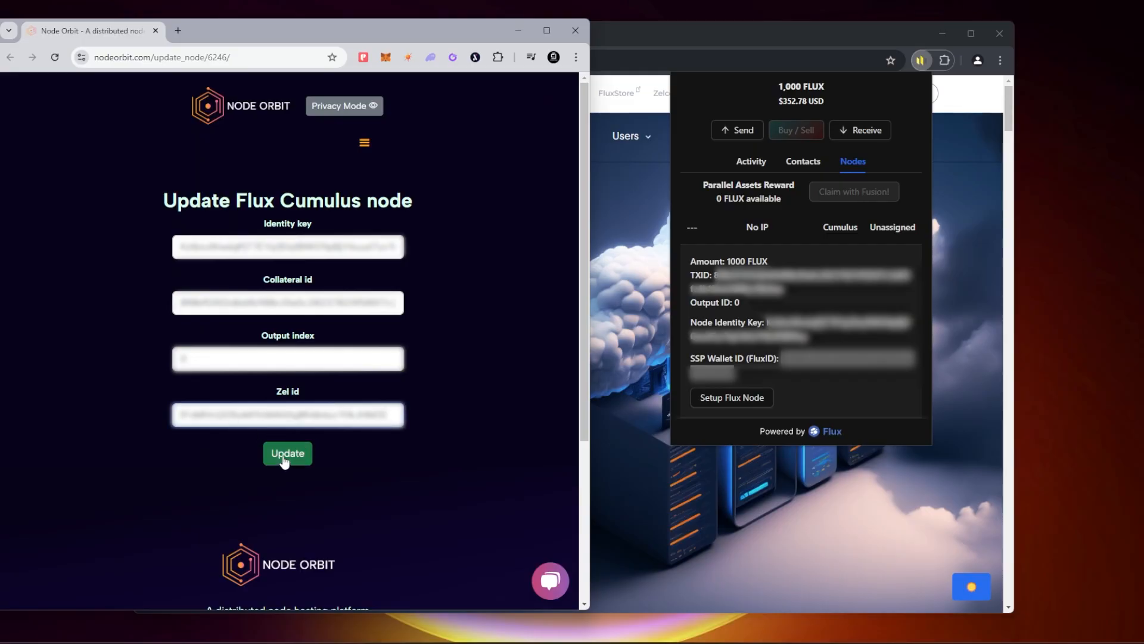
pyautogui.click(284, 458)
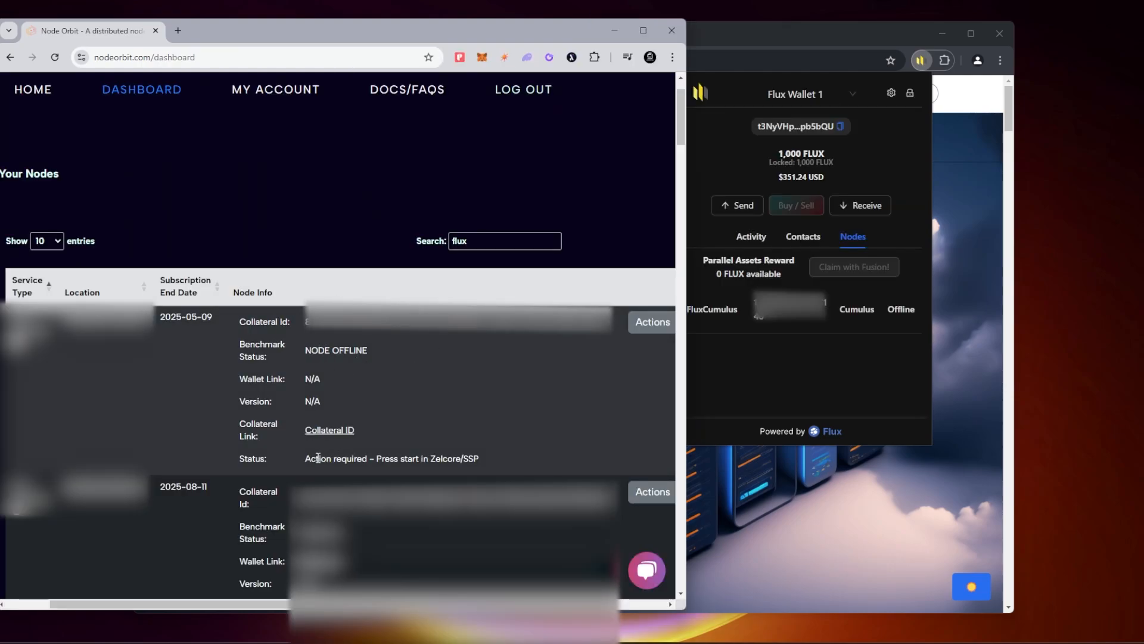
# Step: Check the node's status on the Node Orbit dashboard and try to start the Flux Cumulus node from SSP Wallet
pyautogui.moveTo(236, 460); pyautogui.dragTo(449, 457)
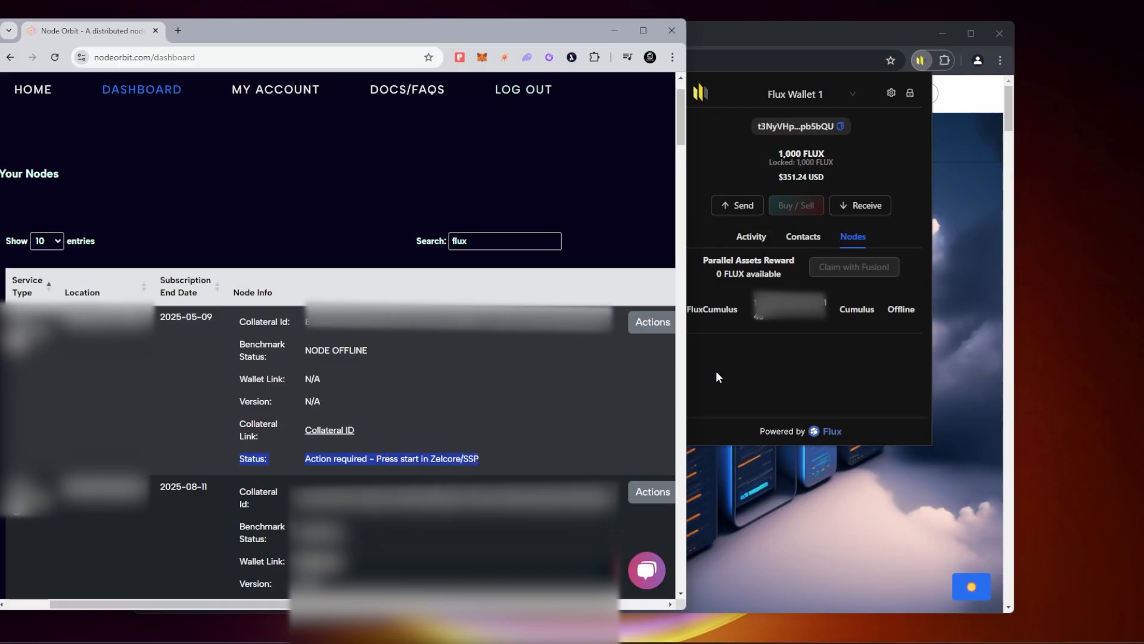
pyautogui.click(806, 320)
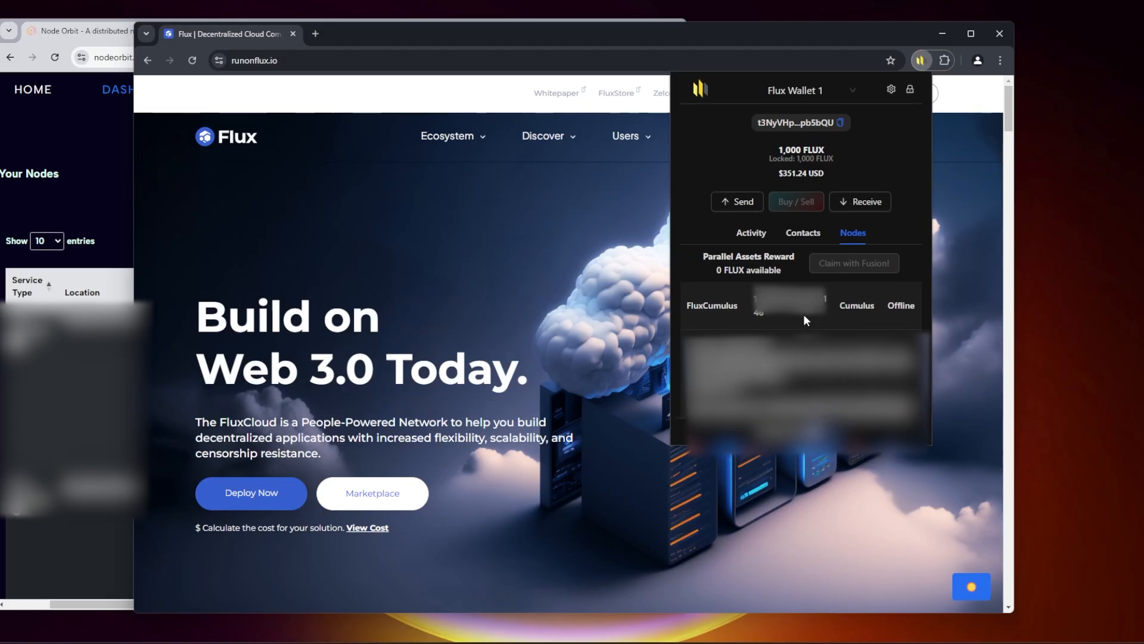
pyautogui.scroll(-2, 775, 333)
pyautogui.click(713, 375)
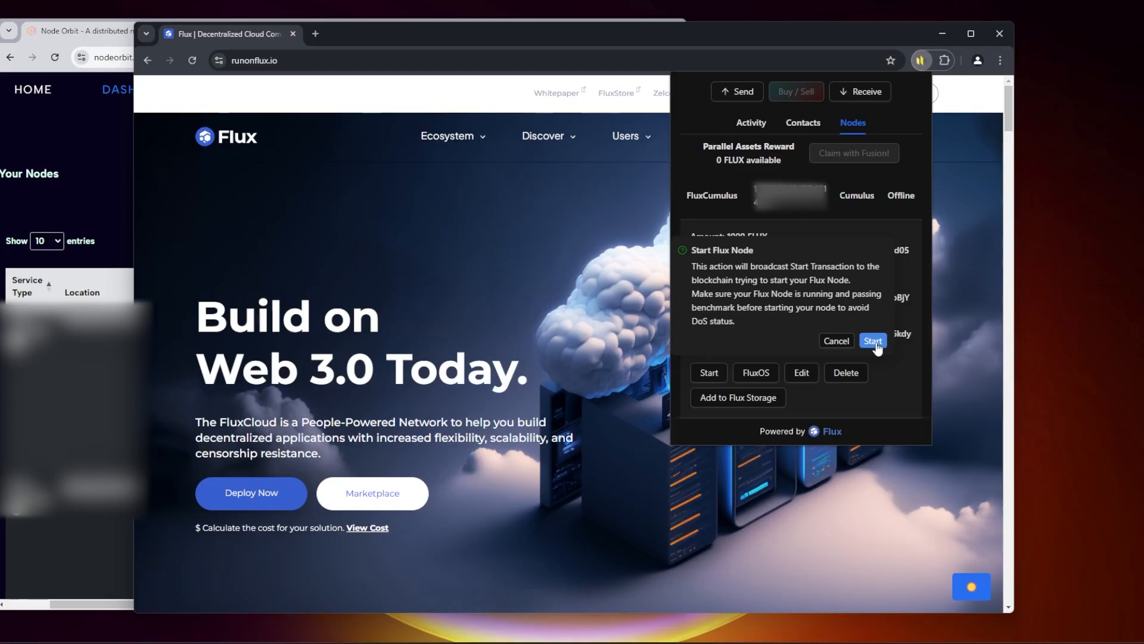
pyautogui.click(875, 343)
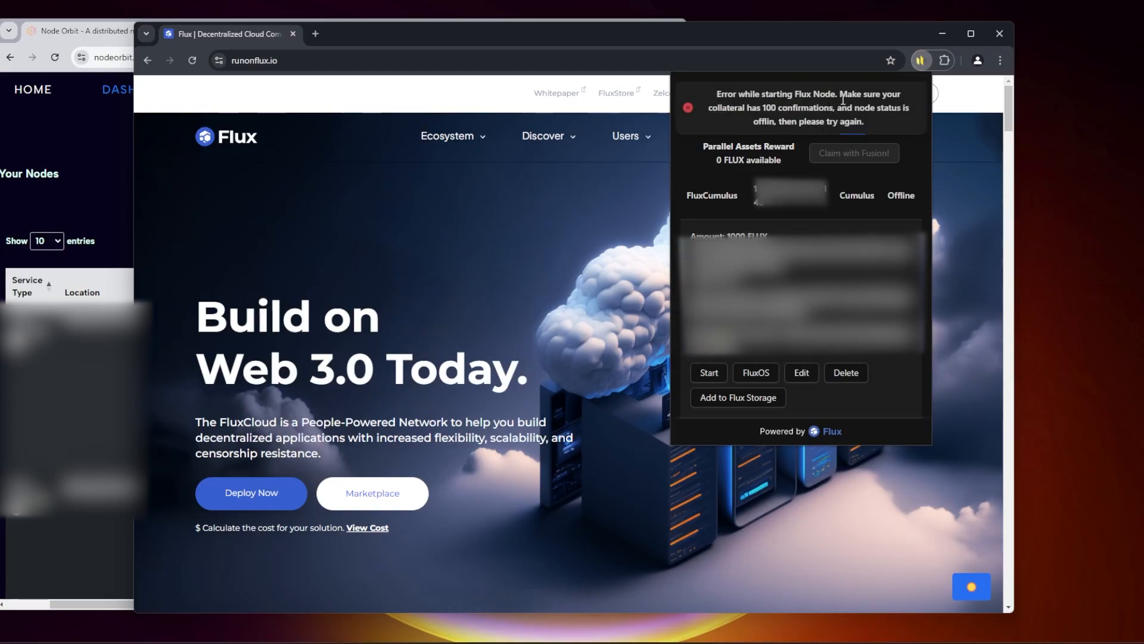
pyautogui.moveTo(763, 108); pyautogui.dragTo(833, 108)
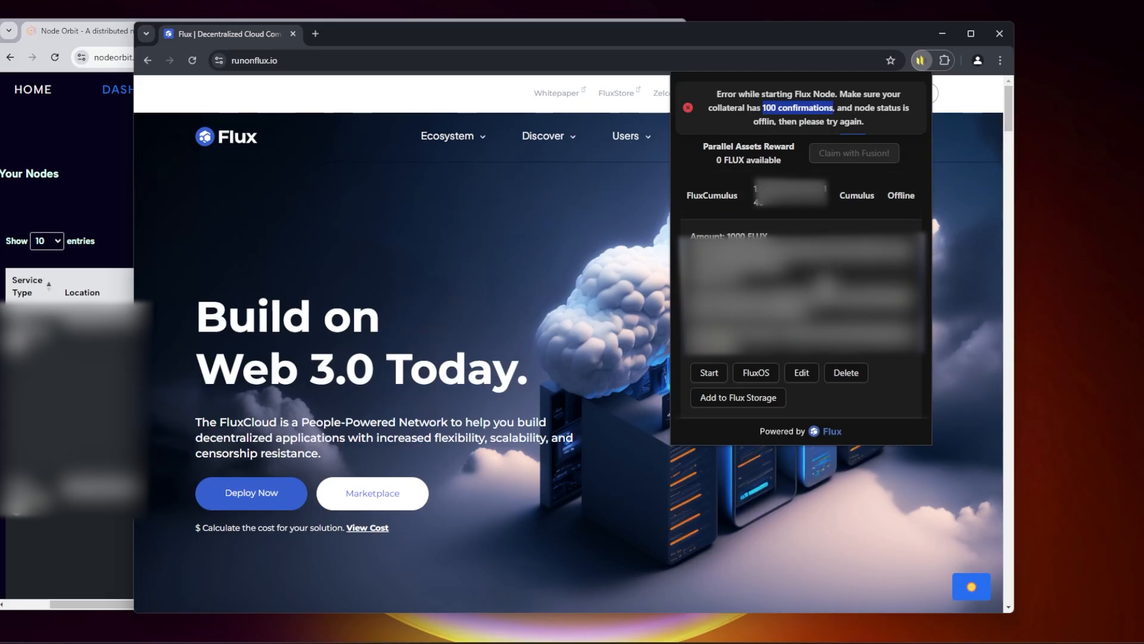
# Step: Open the wallet's 1,000 FLUX transaction in the Flux block explorer and check its confirmations, reloading the page to refresh them
pyautogui.scroll(3, 799, 250)
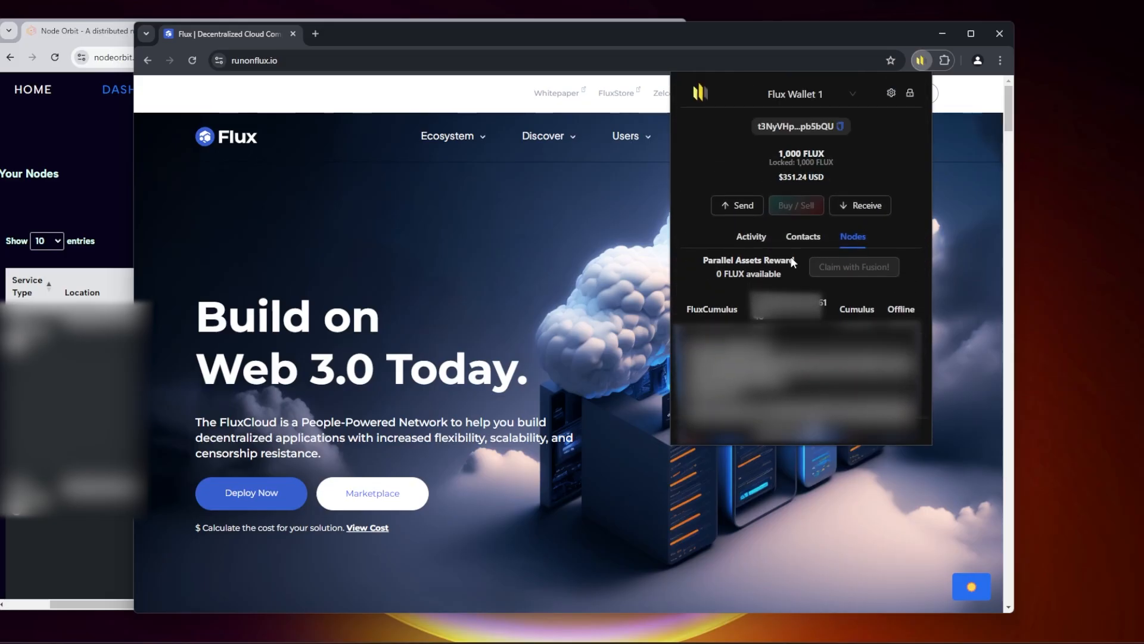
pyautogui.click(752, 238)
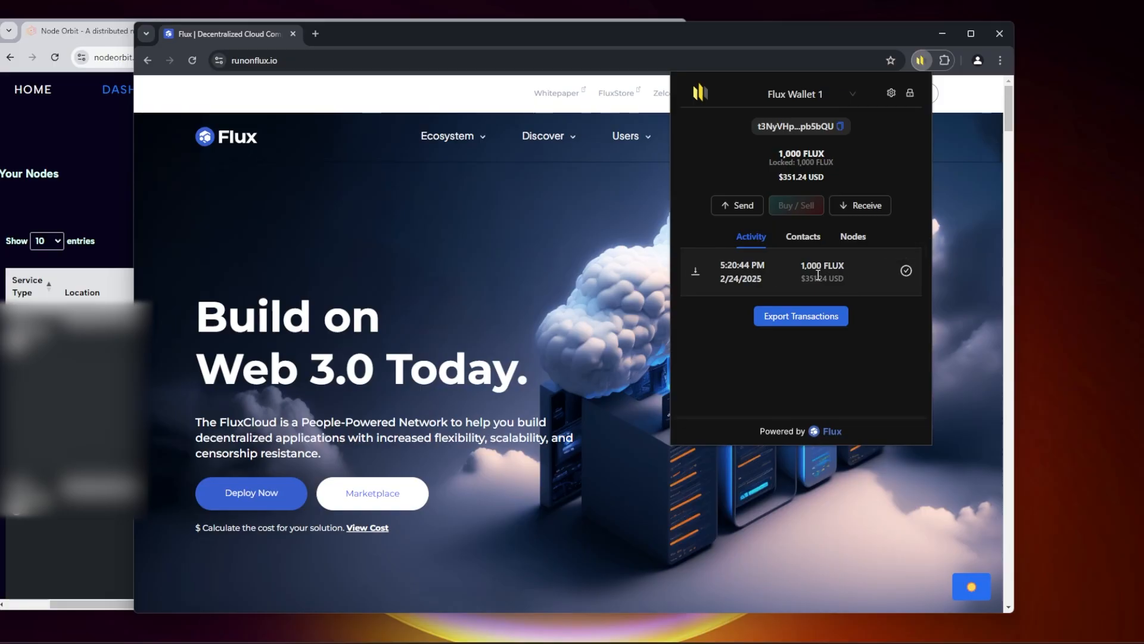
pyautogui.click(802, 289)
pyautogui.click(717, 367)
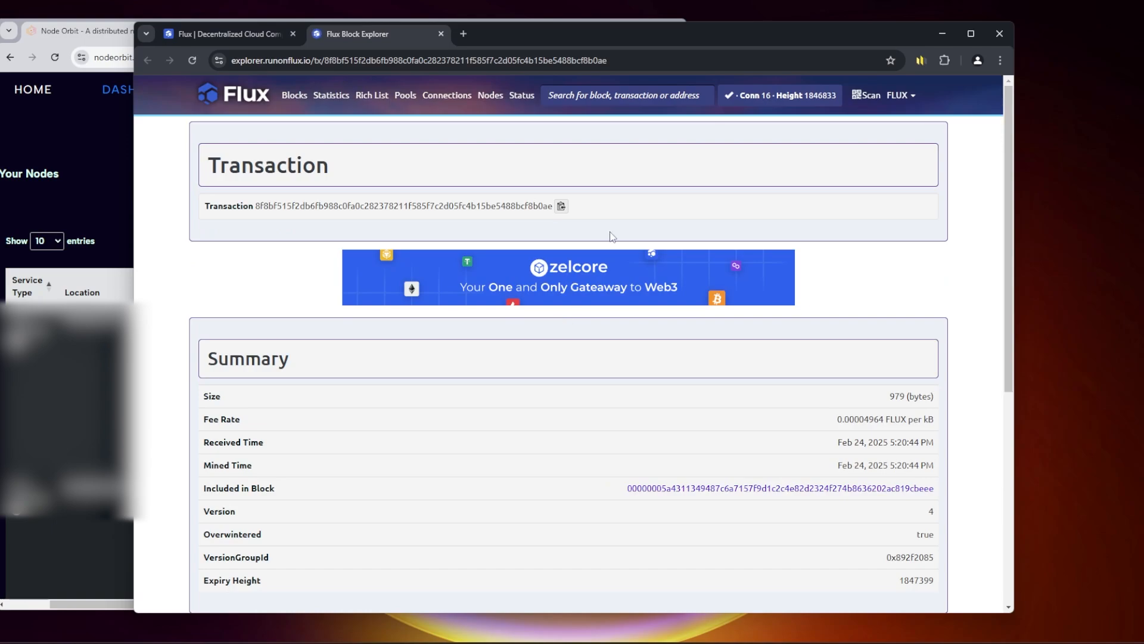
pyautogui.scroll(-5, 719, 249)
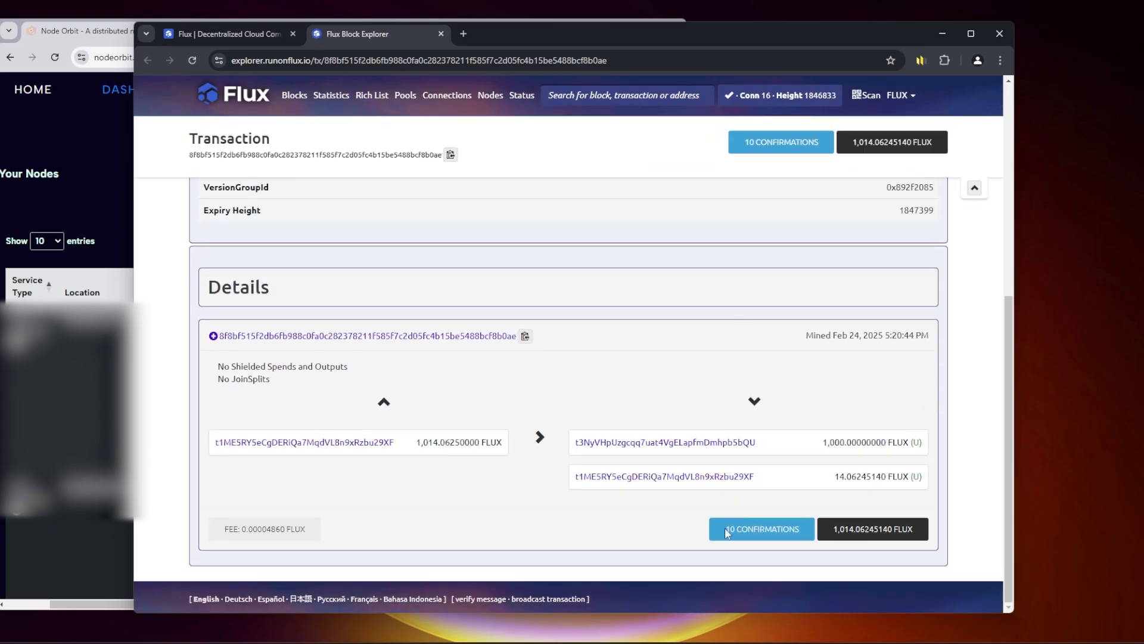
pyautogui.moveTo(724, 528); pyautogui.dragTo(796, 520)
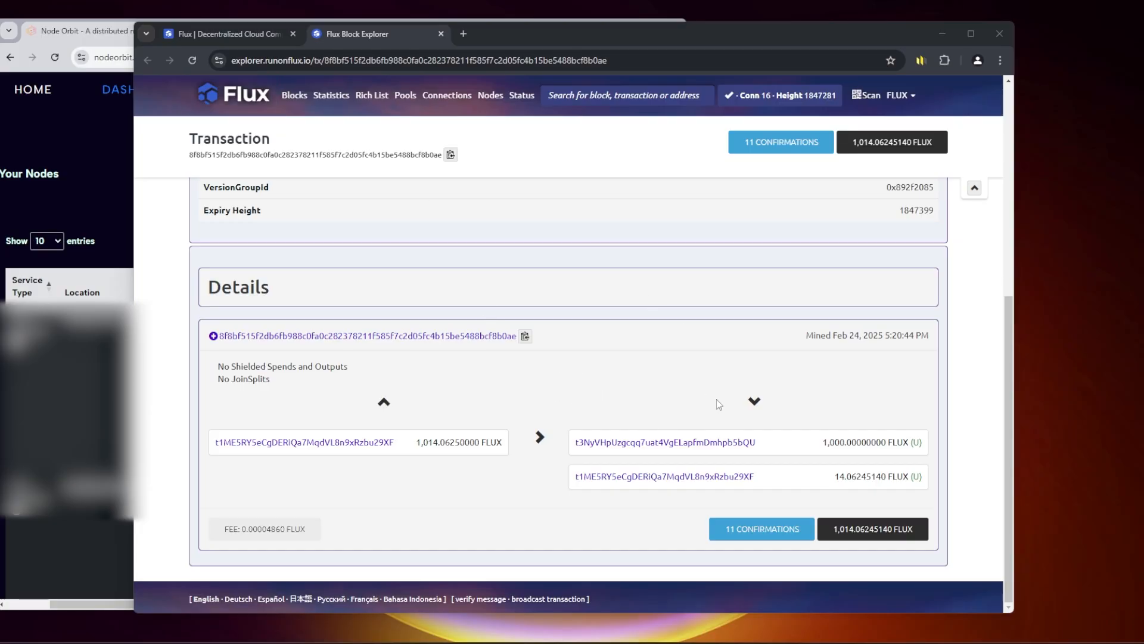
pyautogui.click(195, 60)
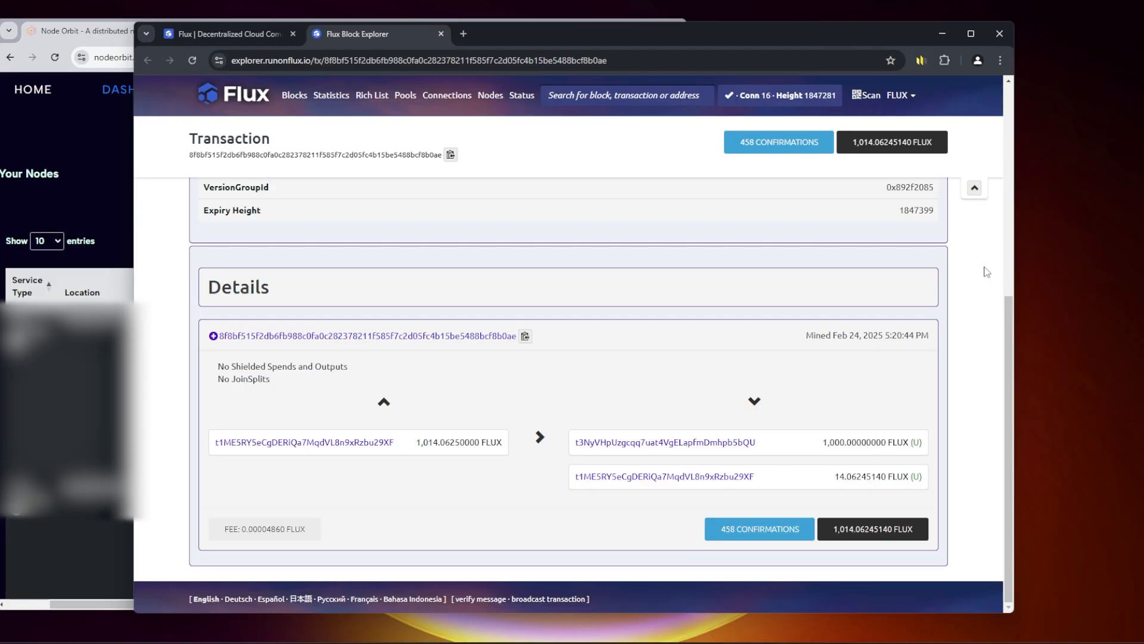
# Step: Check the first Flux node's status on the Node Orbit dashboard and unlock SSP Wallet with the wallet password
pyautogui.click(97, 145)
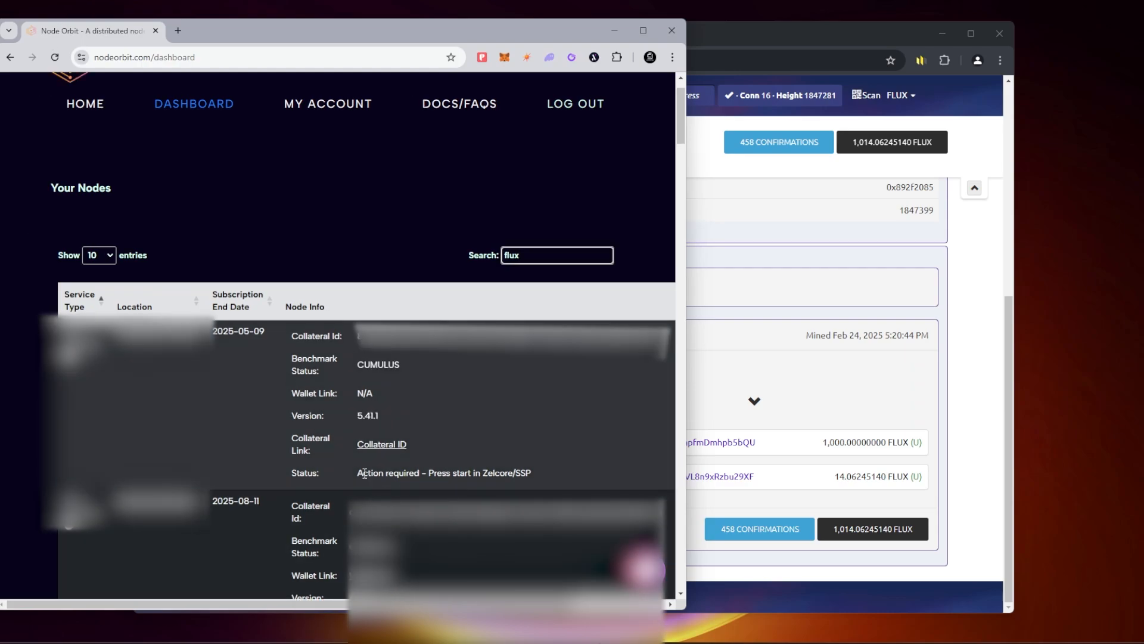
pyautogui.moveTo(357, 473); pyautogui.dragTo(531, 472)
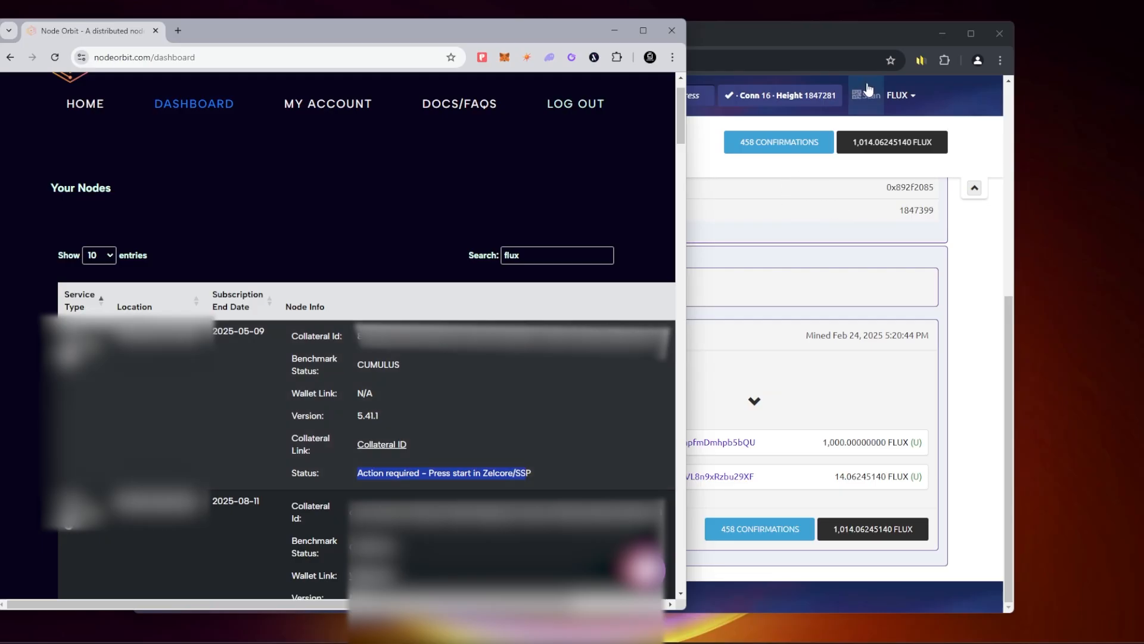
pyautogui.click(922, 62)
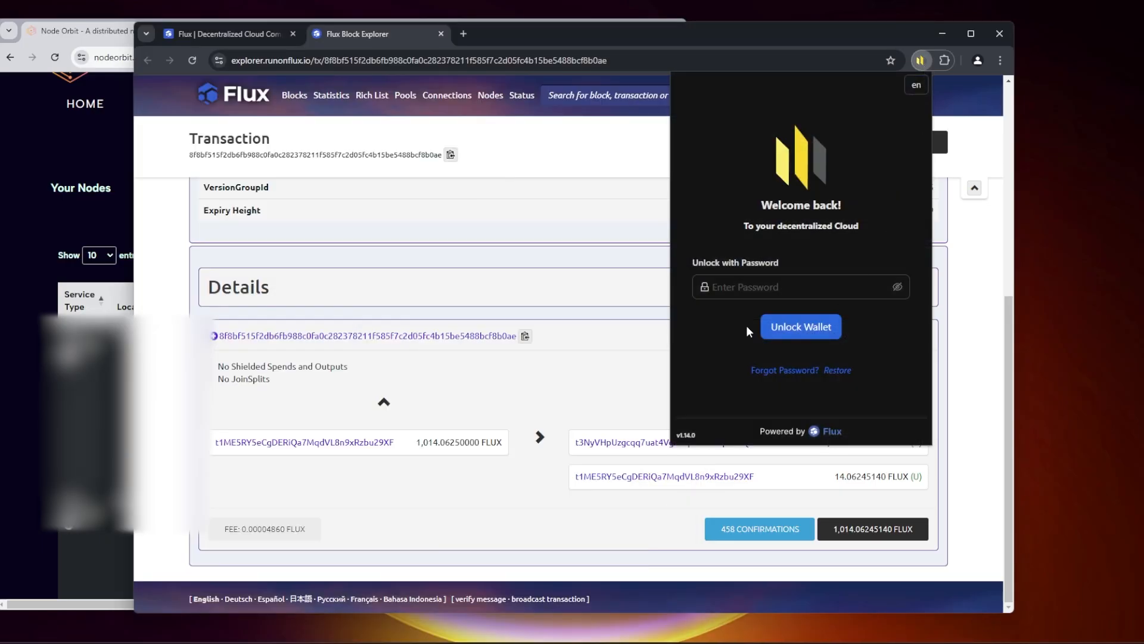
pyautogui.write('********')
pyautogui.click(811, 328)
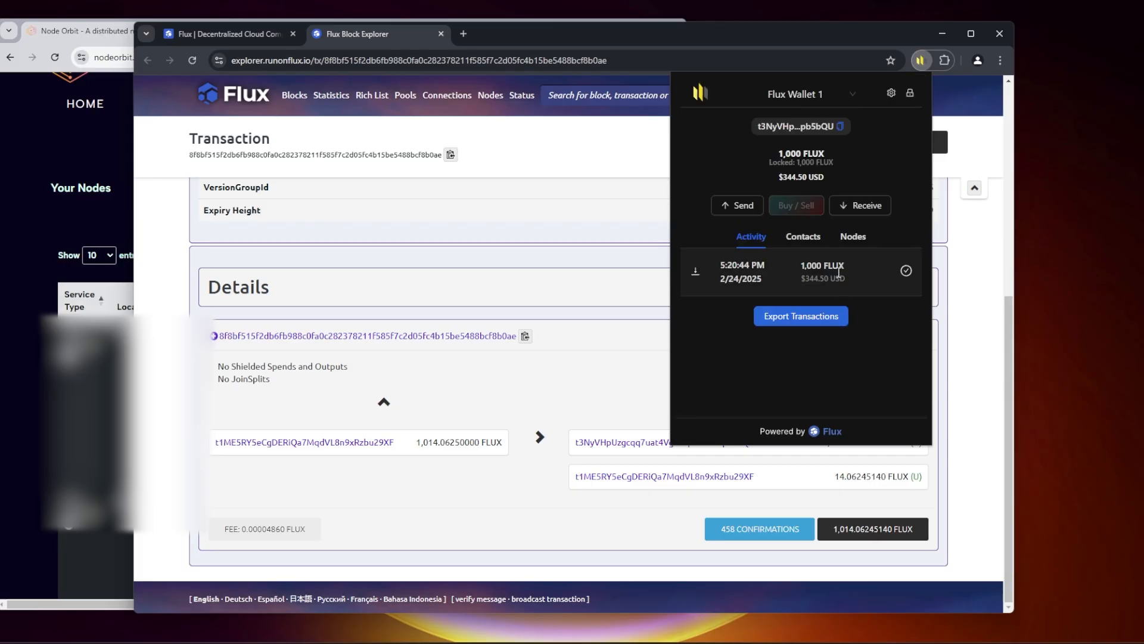
# Step: Open the FluxCumulus node's details in SSP Wallet and start the node, approving the start transaction broadcast
pyautogui.click(856, 240)
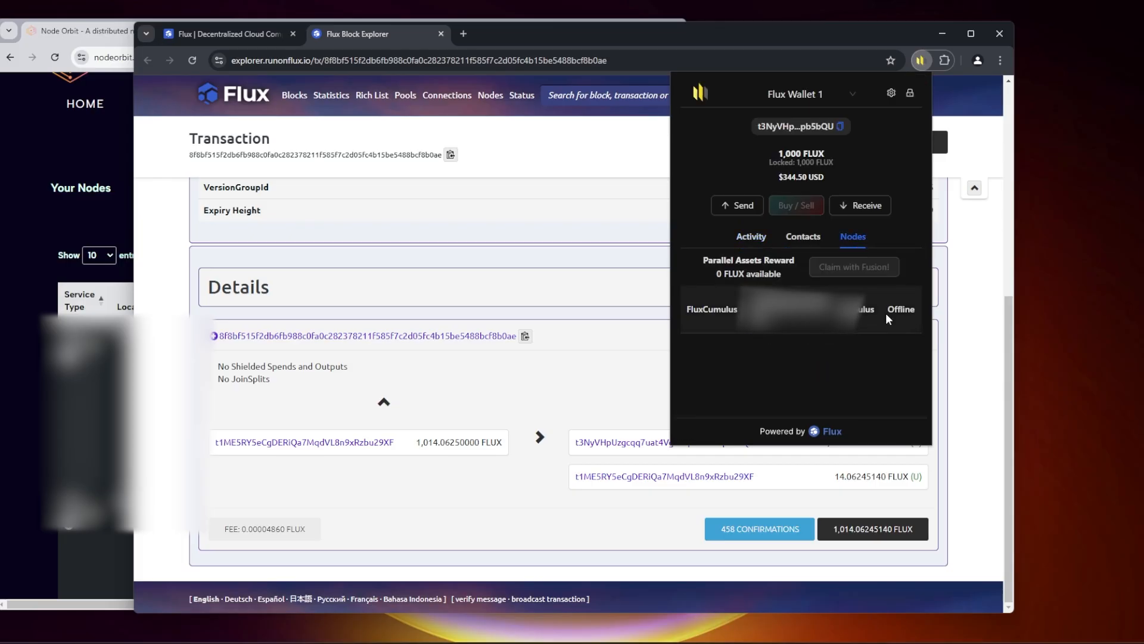
pyautogui.click(832, 324)
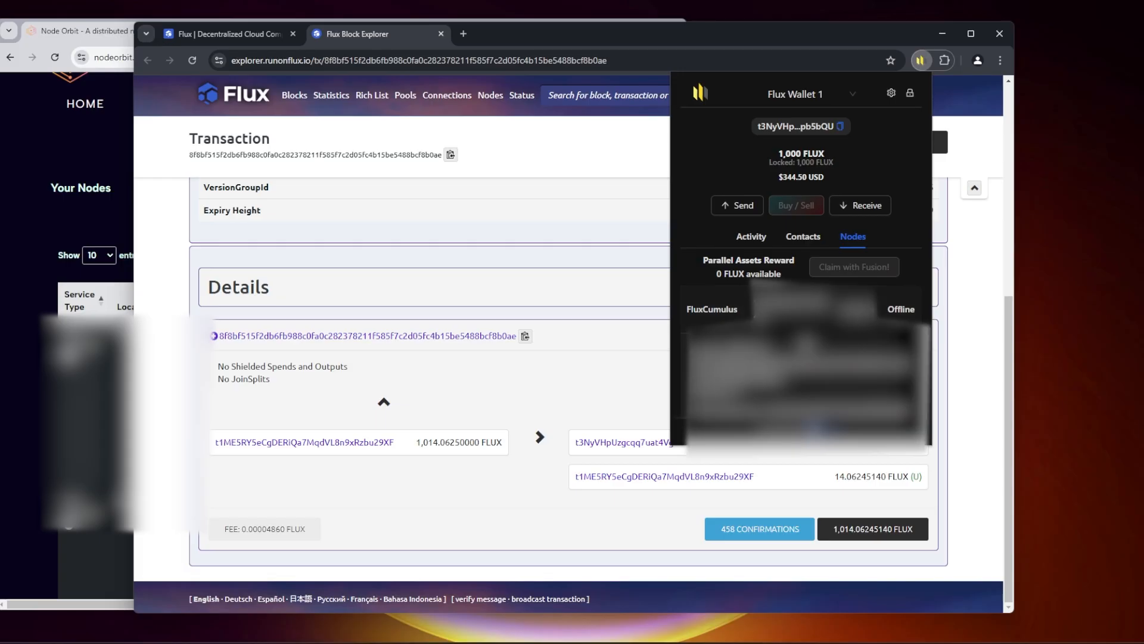
pyautogui.scroll(-2, 832, 323)
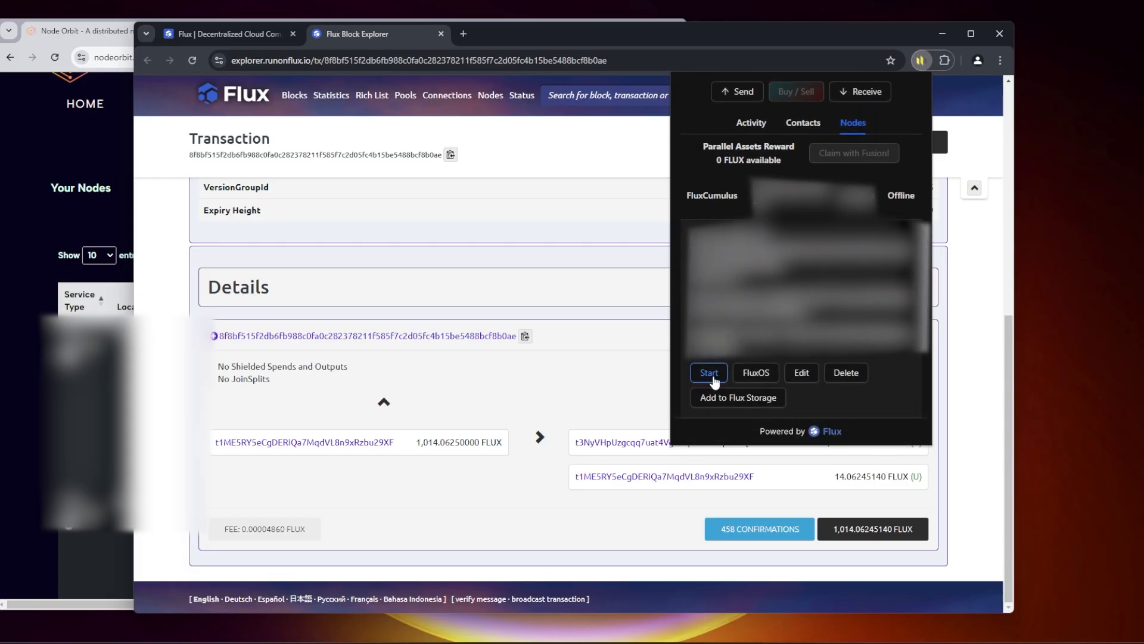
pyautogui.click(712, 377)
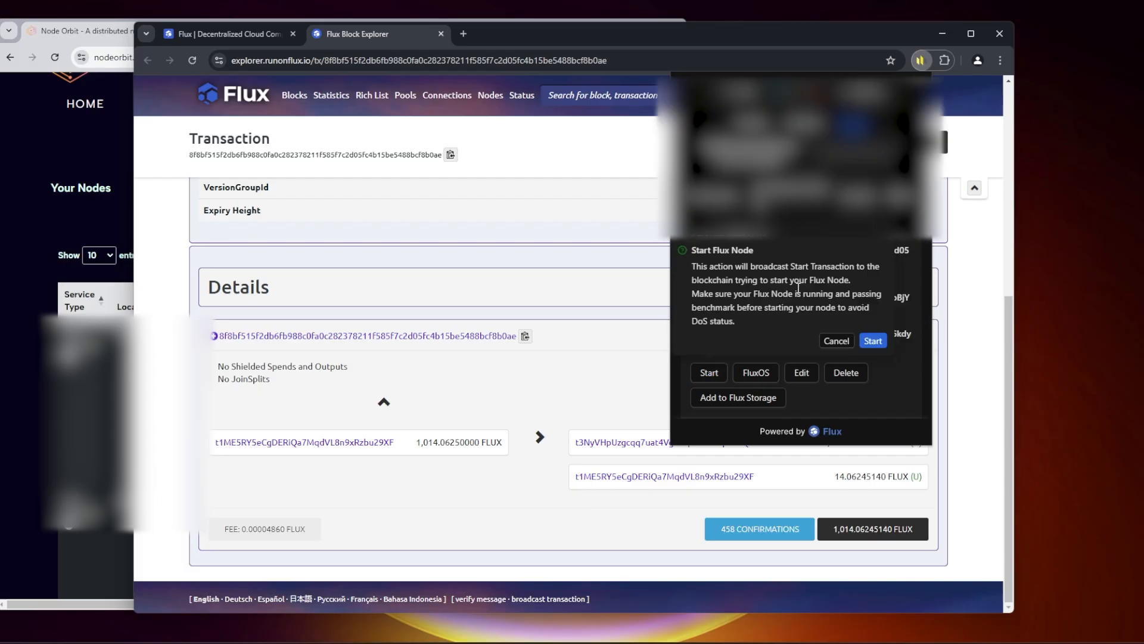
pyautogui.click(874, 339)
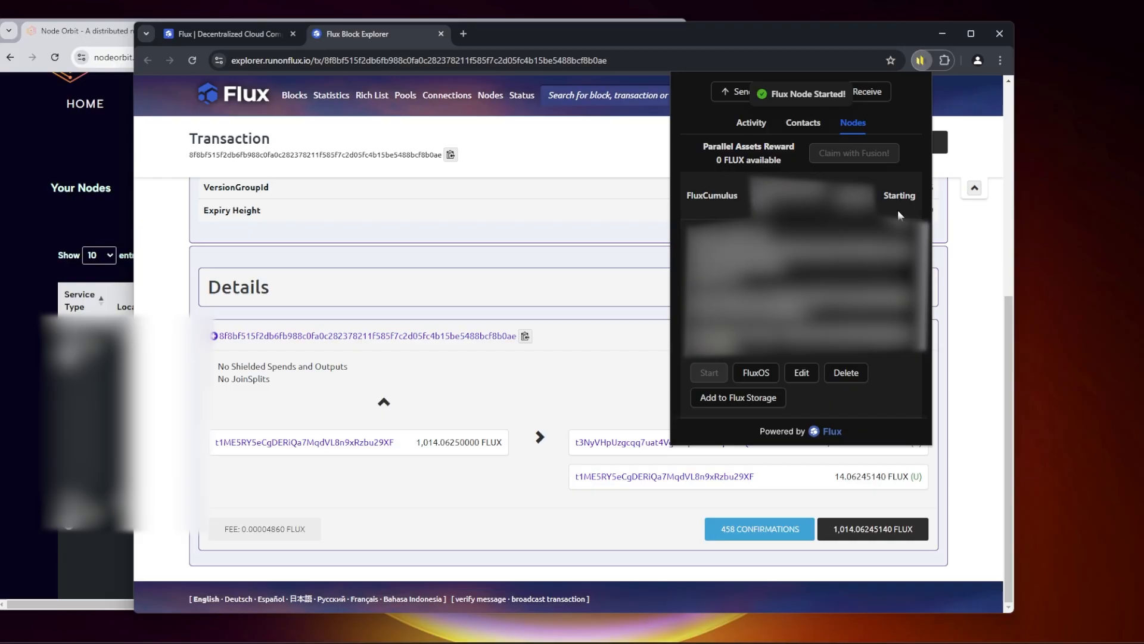
# Step: Check the started Cumulus node's status in SSP Wallet and in its Node Orbit dashboard entry
pyautogui.click(873, 212)
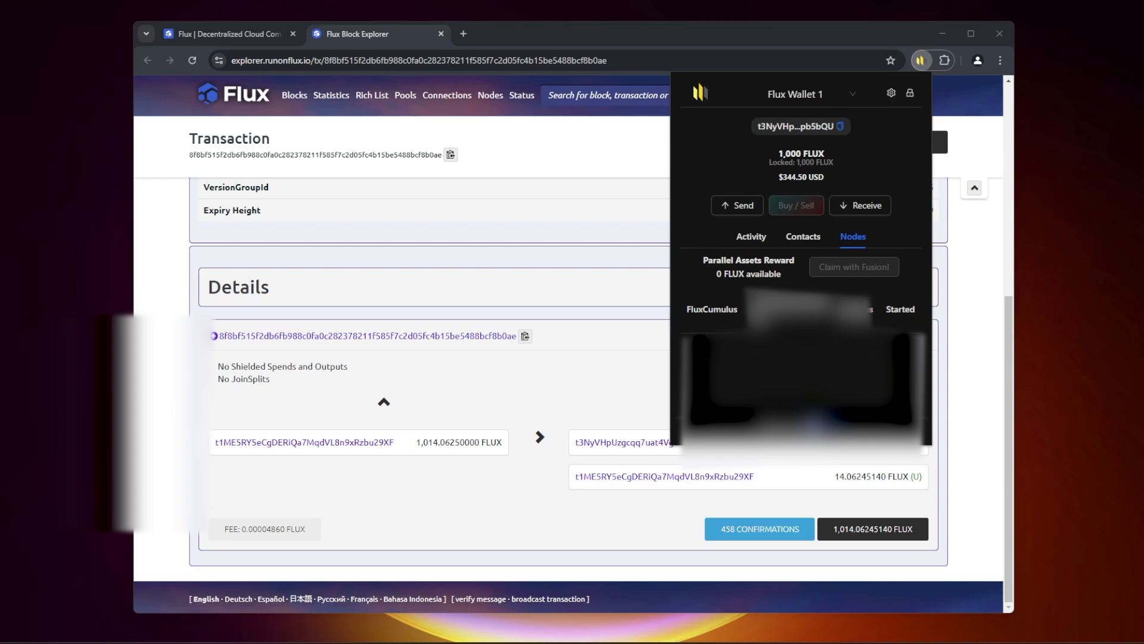
pyautogui.click(740, 616)
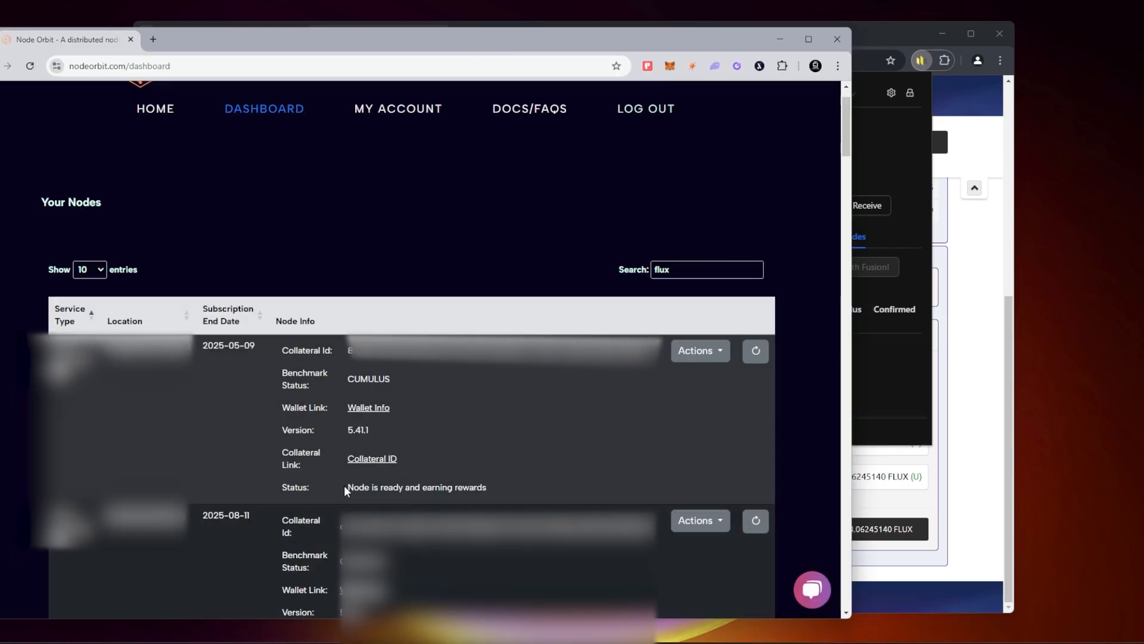
pyautogui.moveTo(347, 490); pyautogui.dragTo(490, 488)
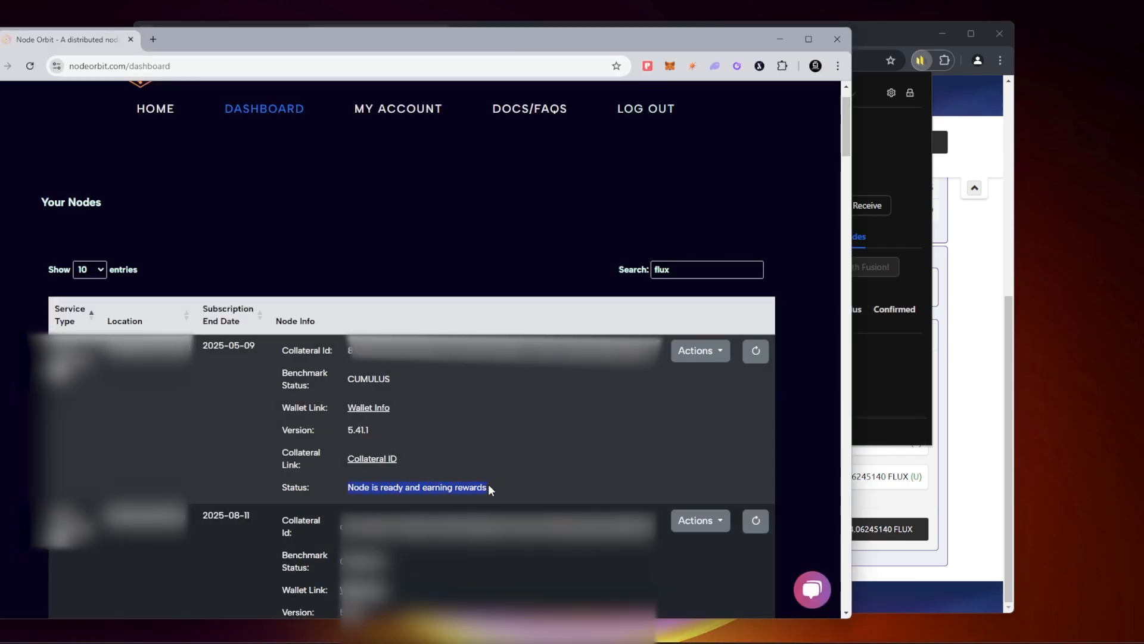